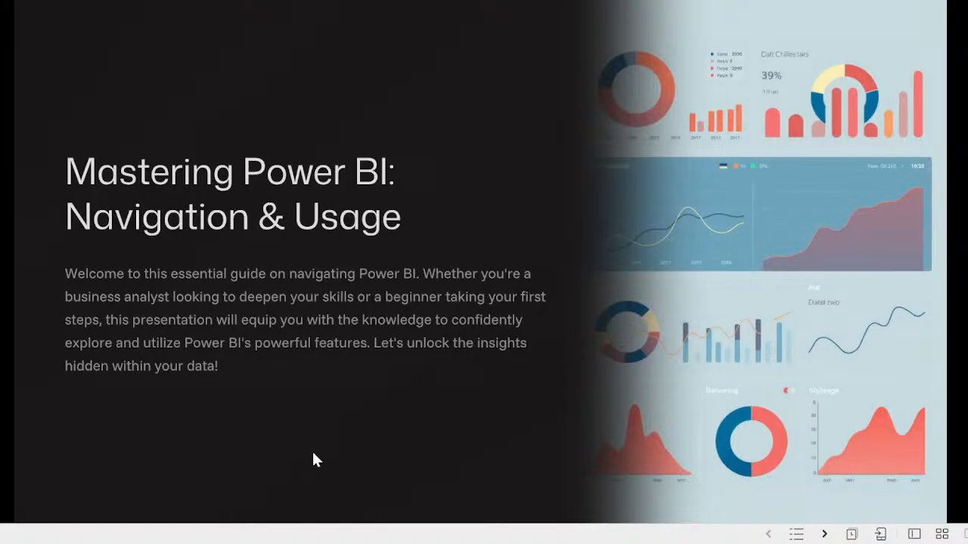
key(Right)
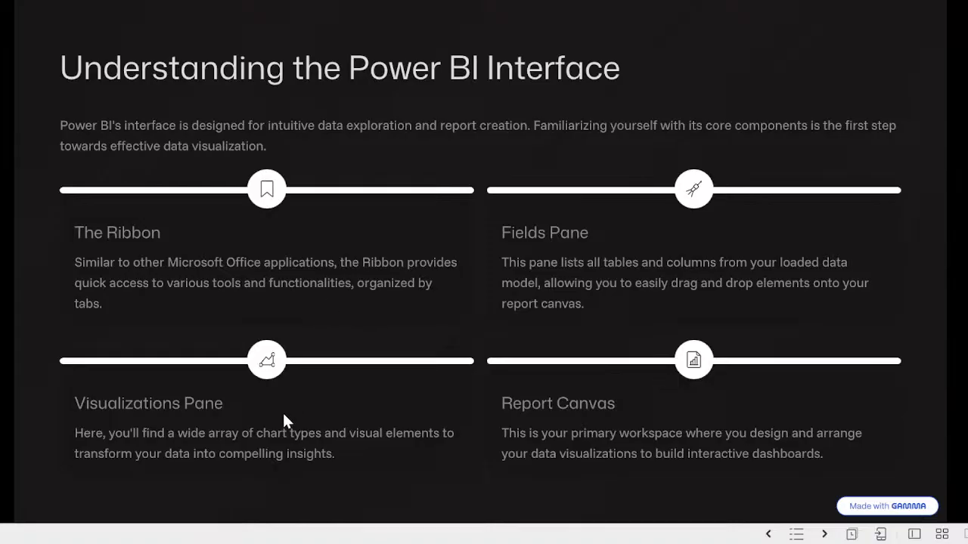
click(580, 409)
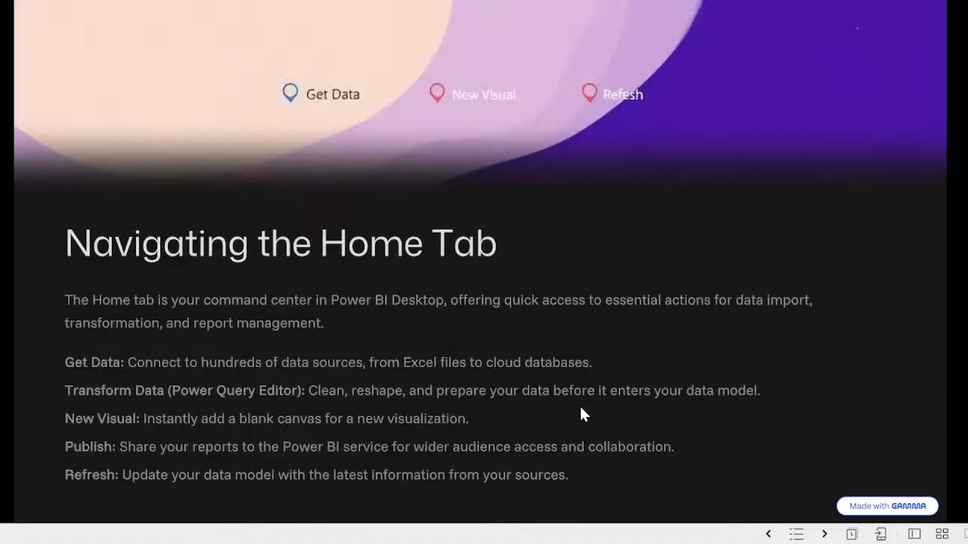
click(581, 408)
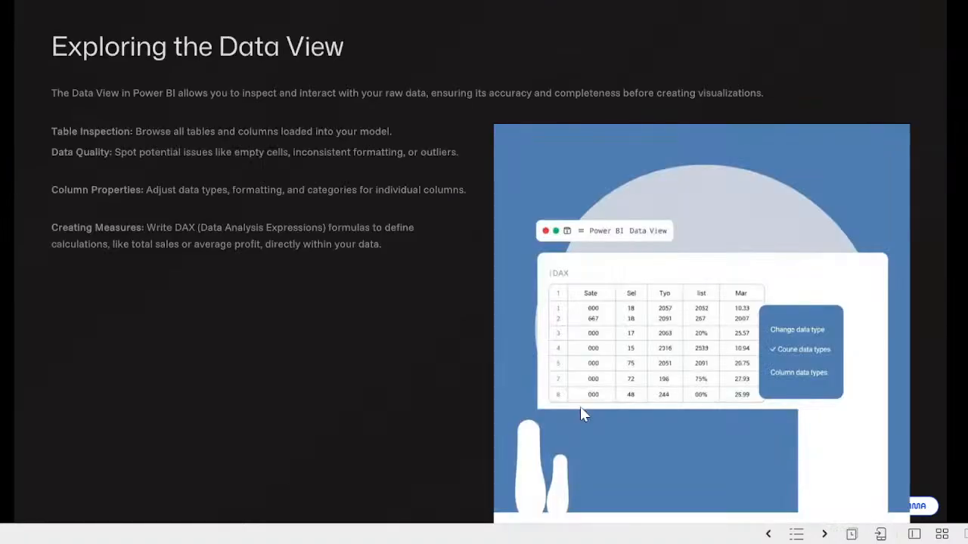
key(Right)
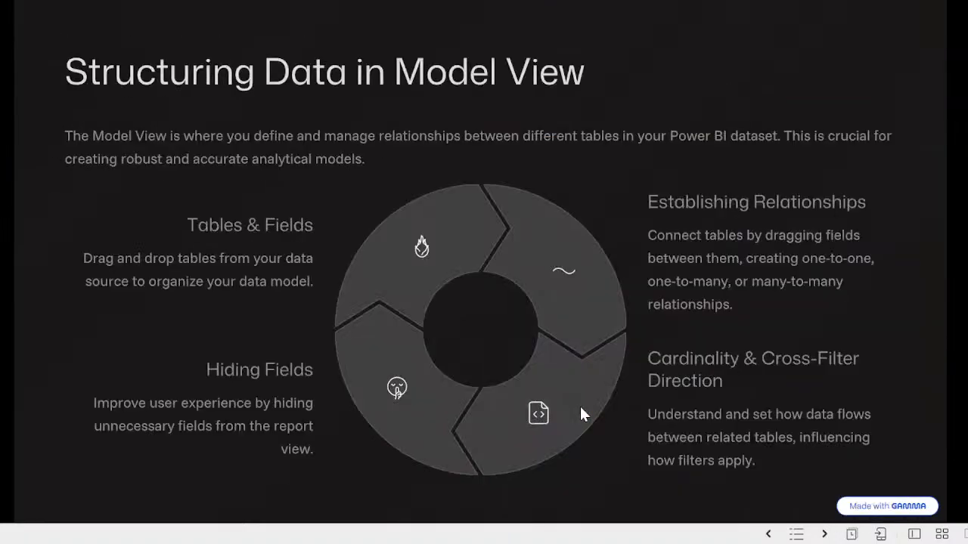
key(Left)
key(Left)
key(Left)
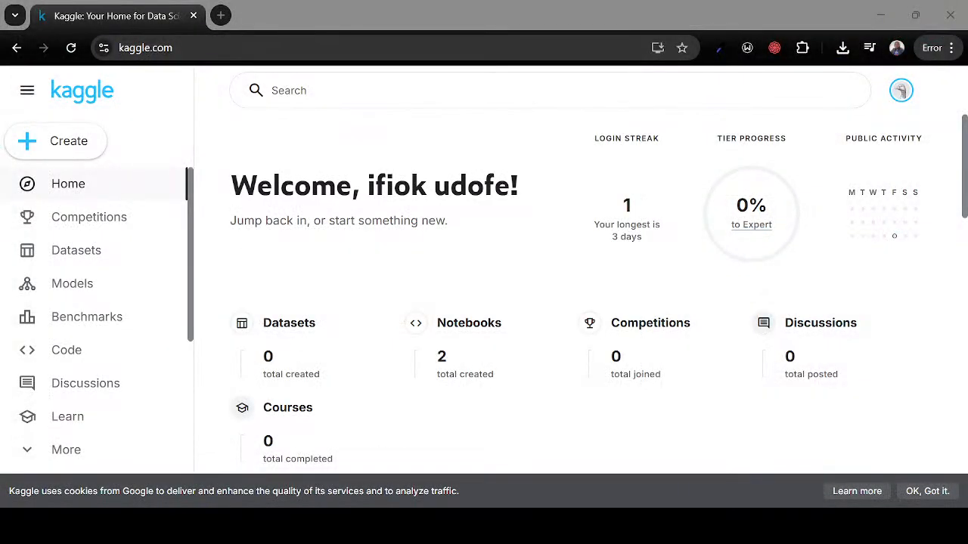
- Search the web for "power bi download" in a new browser tab
click(581, 474)
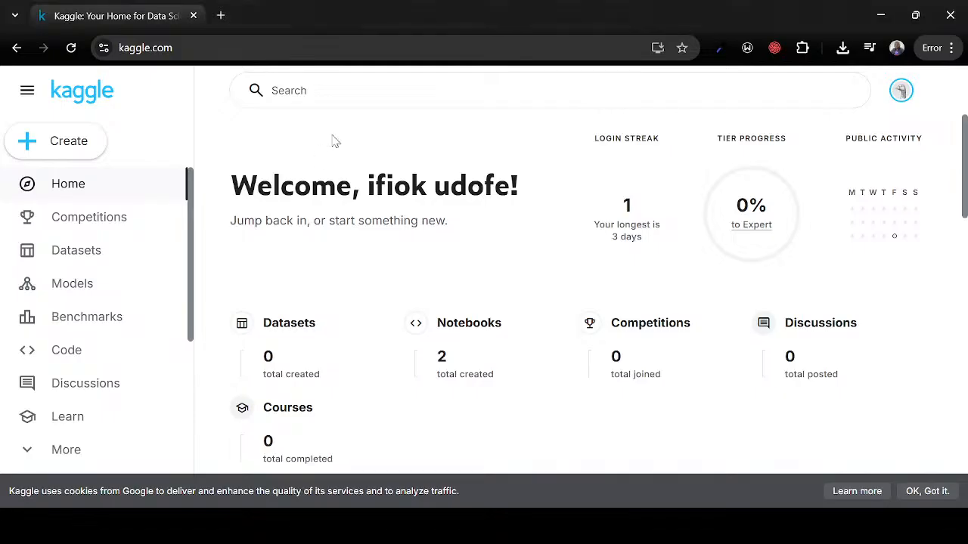
click(222, 15)
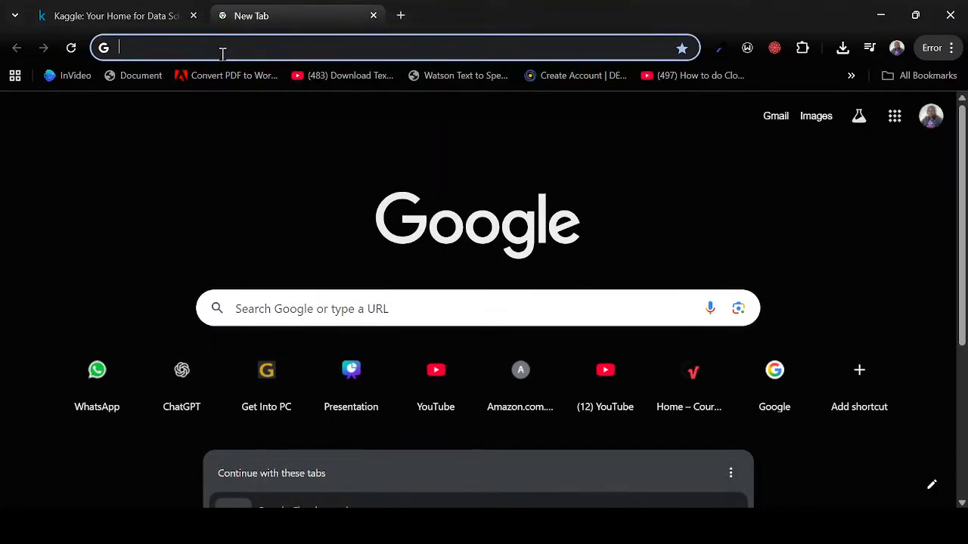
click(222, 53)
text(po)
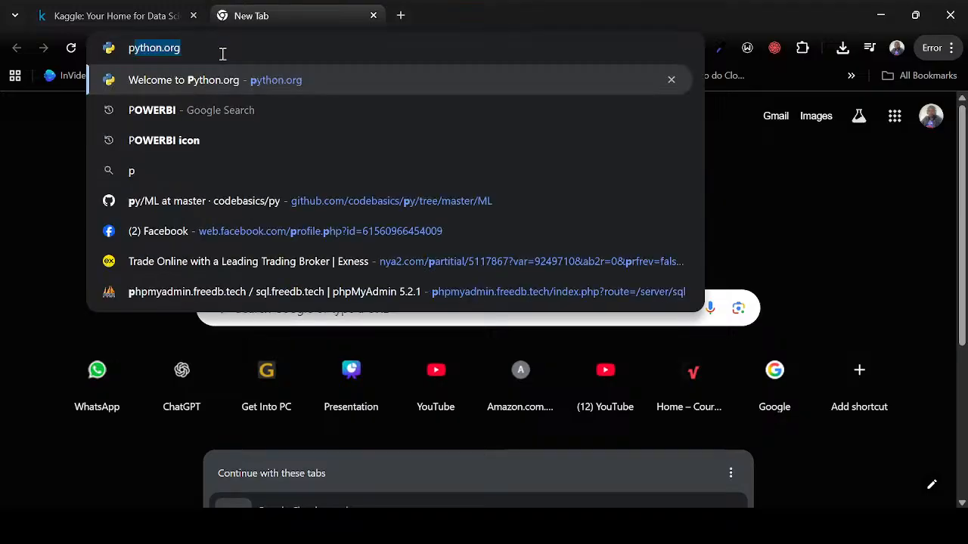
text(w)
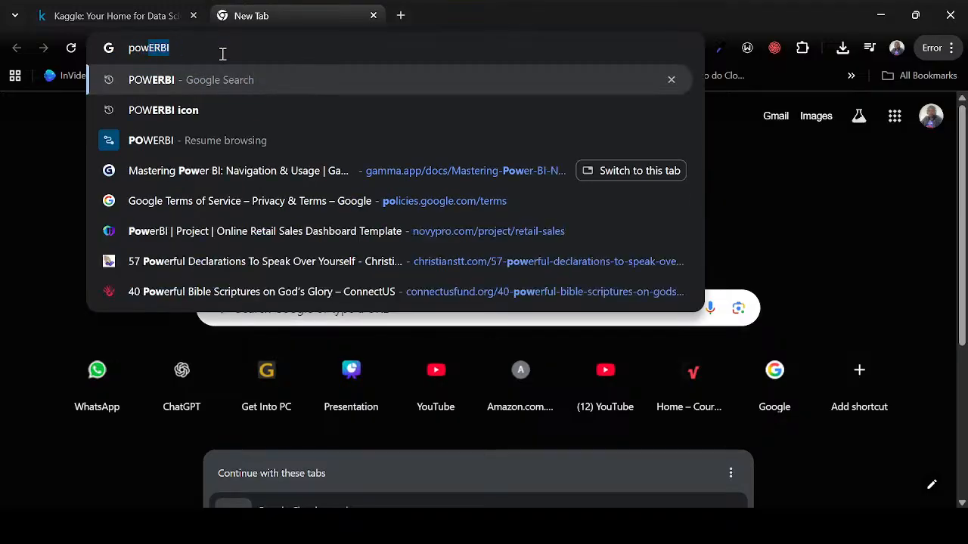
text(er bi)
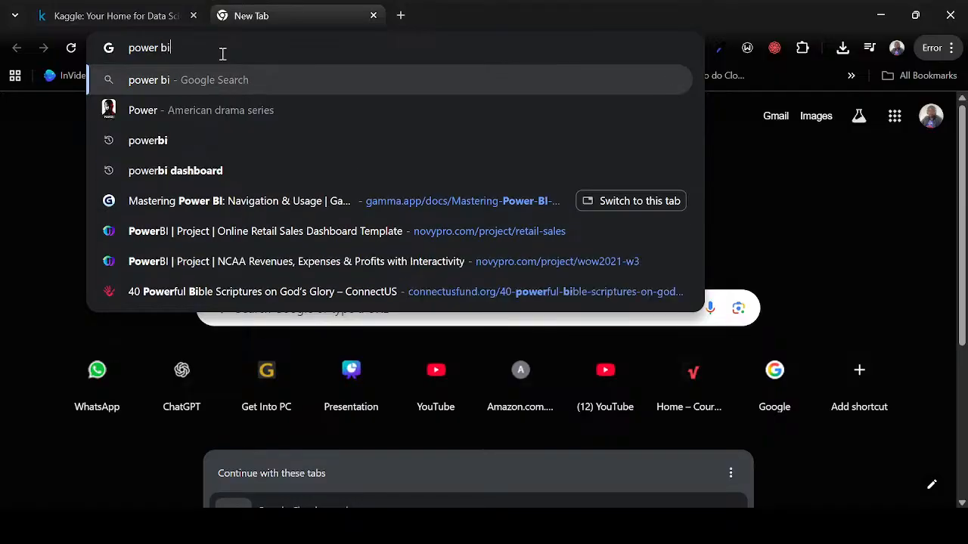
click(207, 141)
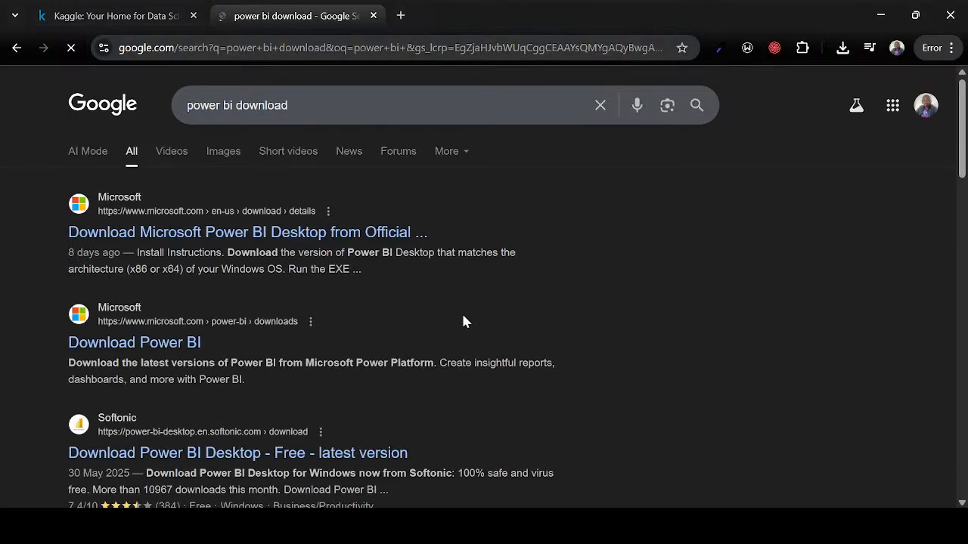
- Open Microsoft's official Power BI Desktop download page and examine its language choice, download option and file details
click(294, 239)
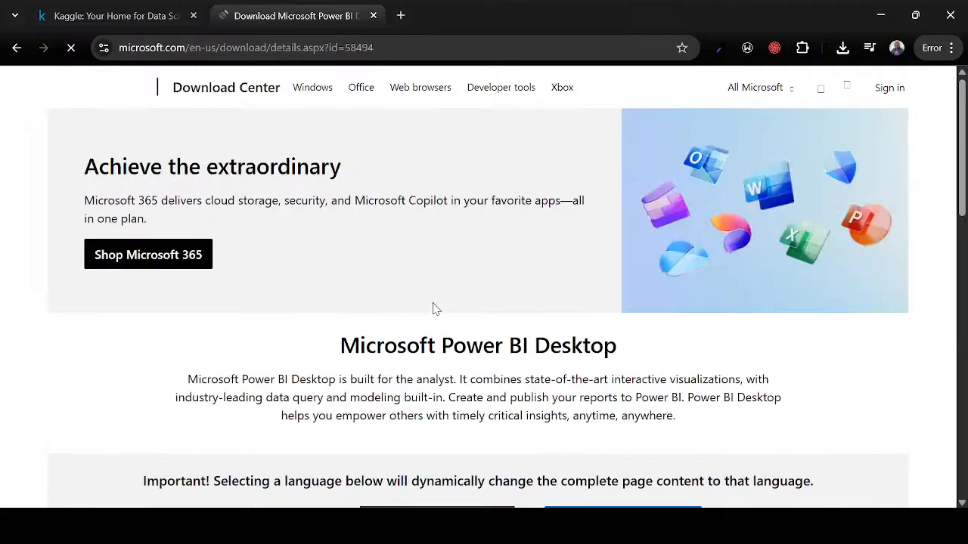
drag(435, 308, 512, 371)
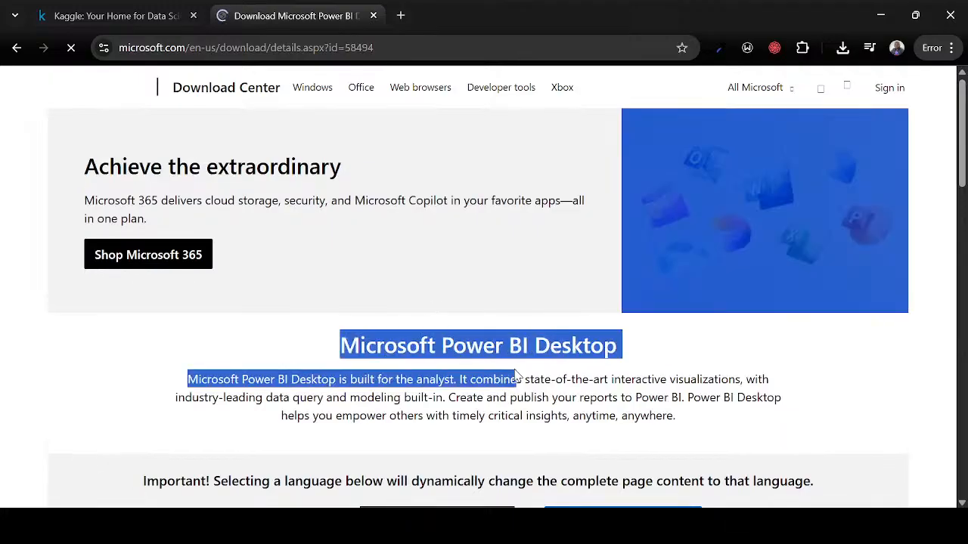
scroll(514, 374, down, 3)
scroll(517, 376, down, 1)
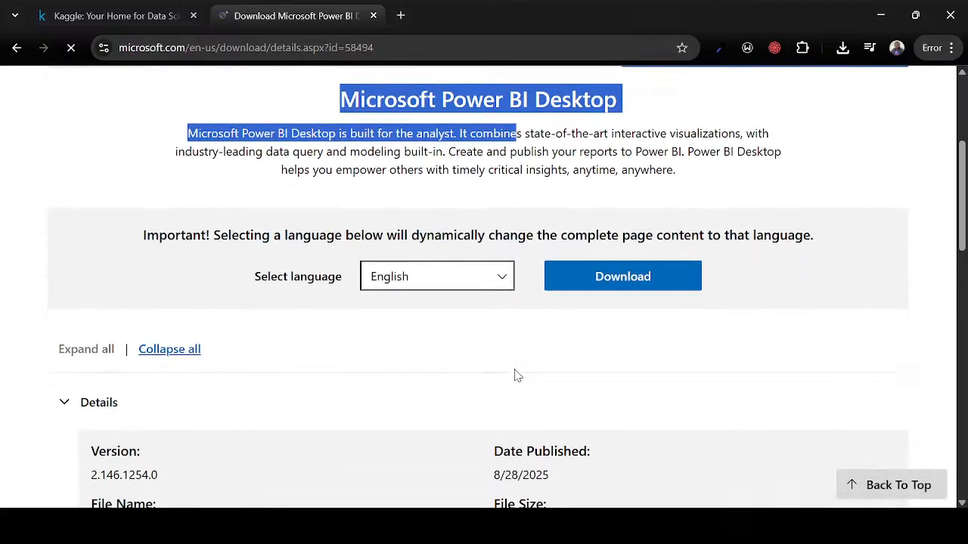
click(631, 289)
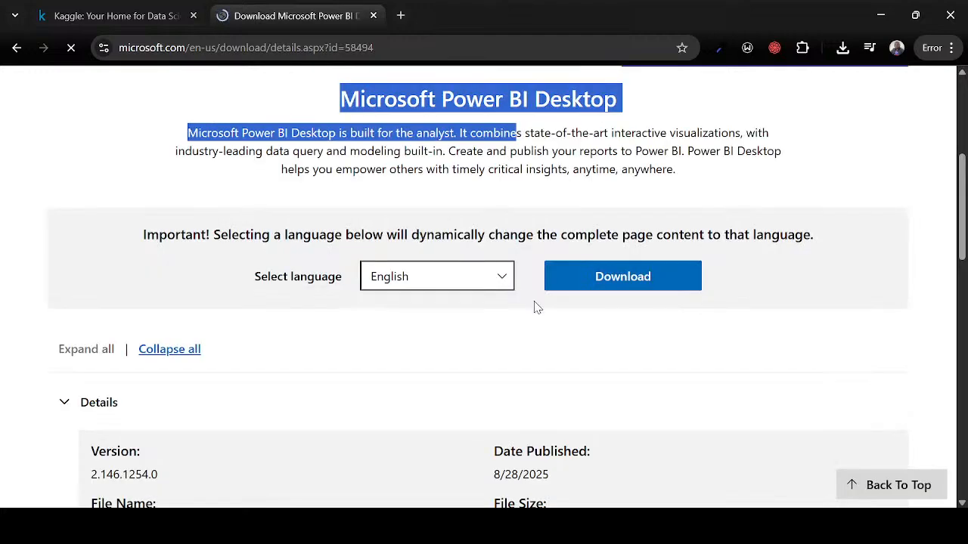
click(878, 158)
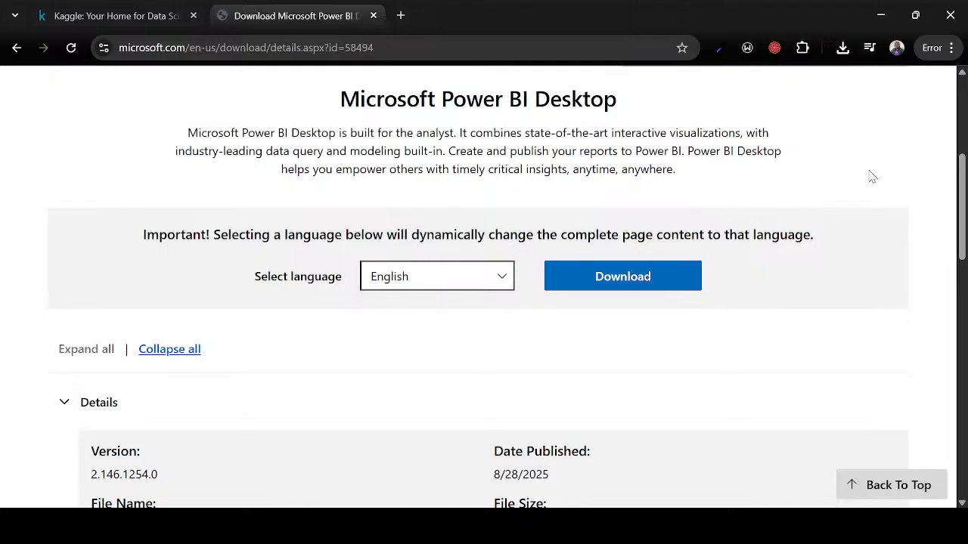
scroll(876, 328, down, 5)
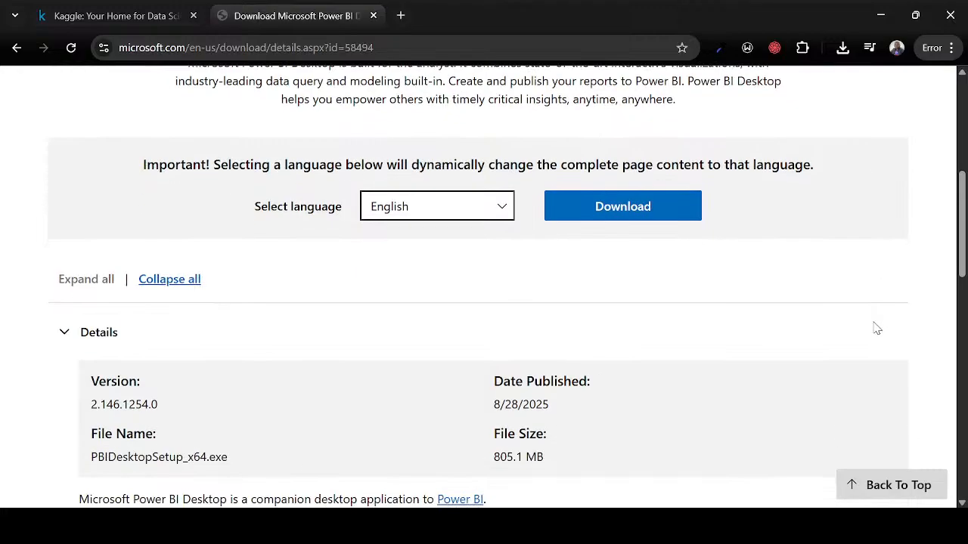
scroll(876, 328, up, 7)
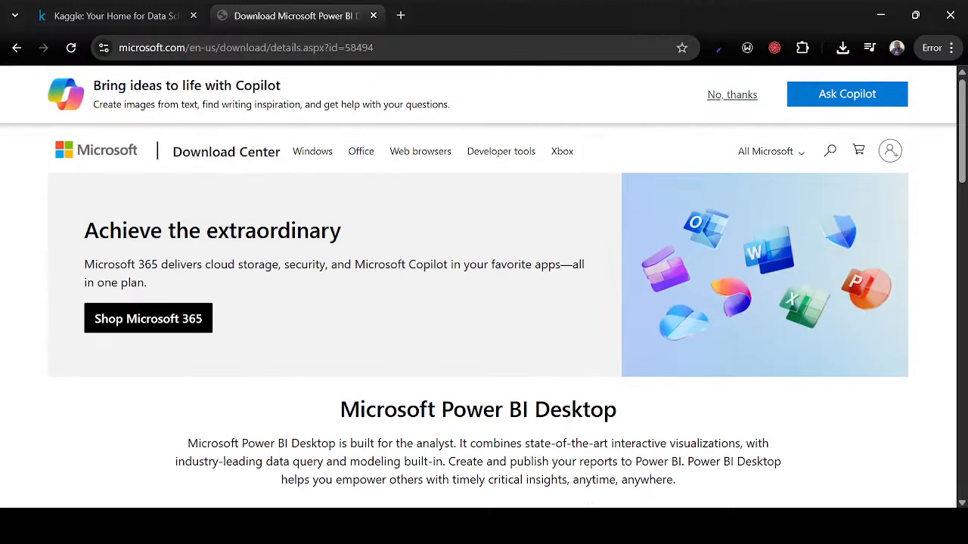
- Switch to Power BI Desktop and collapse the Visualizations and Data panes to widen the report canvas
key(alt+Tab)
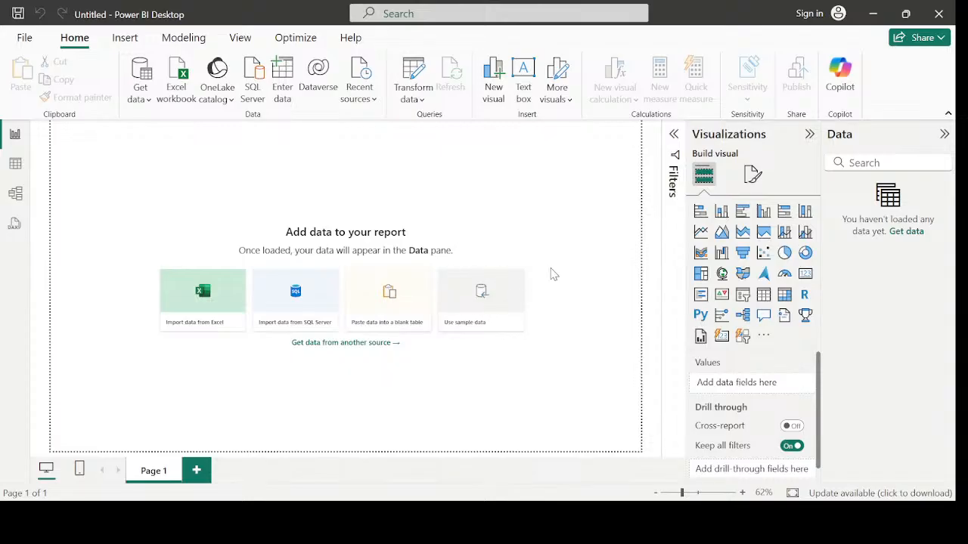
click(809, 134)
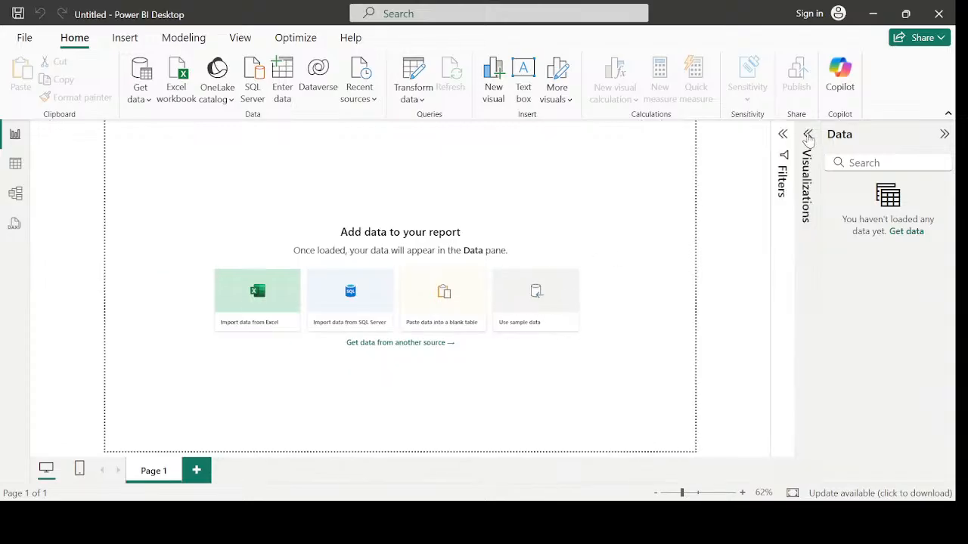
click(944, 135)
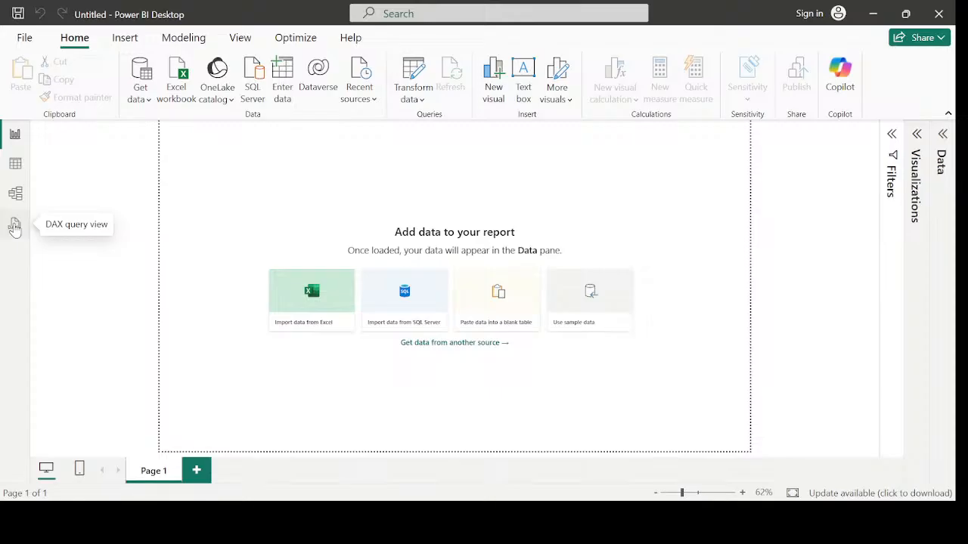
- Look through the Table, Model and DAX query views of the empty report, returning to Report view
click(15, 167)
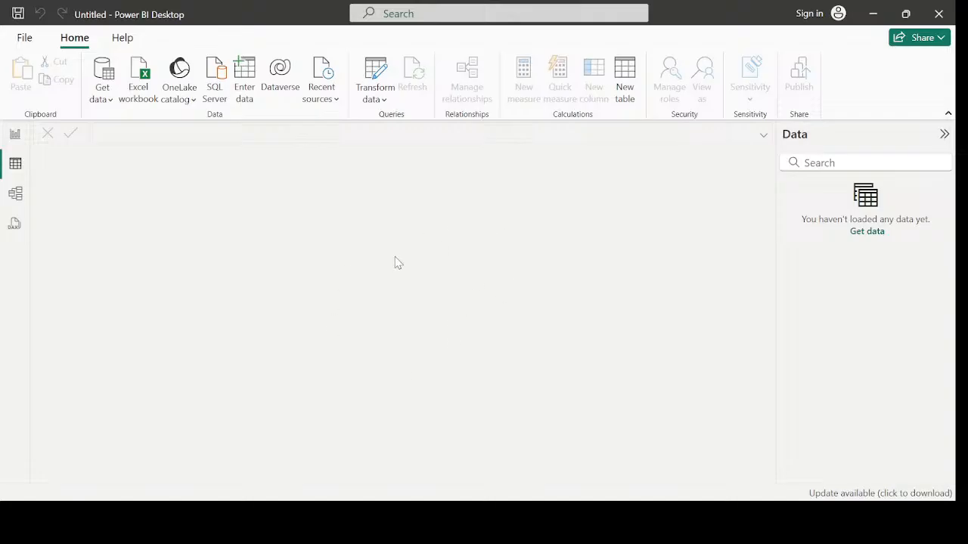
click(15, 194)
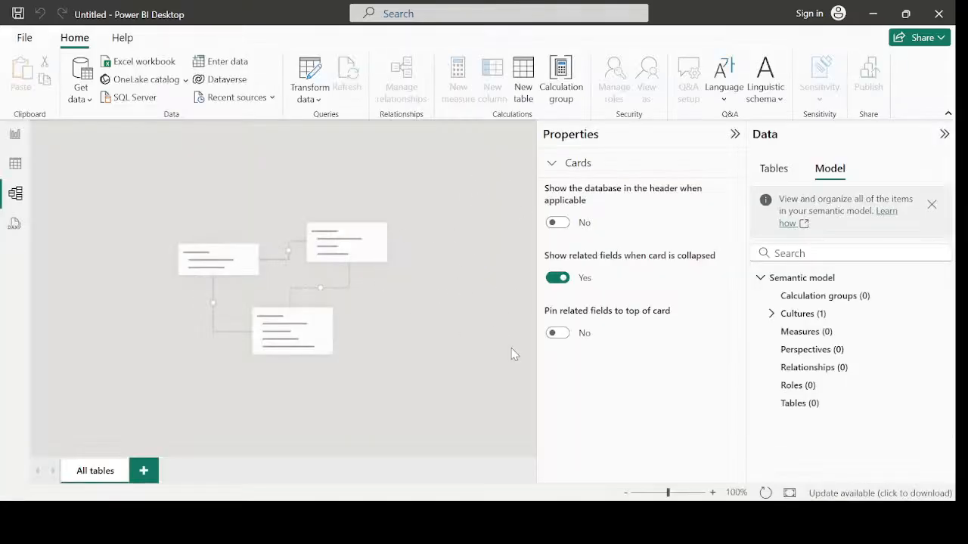
click(15, 133)
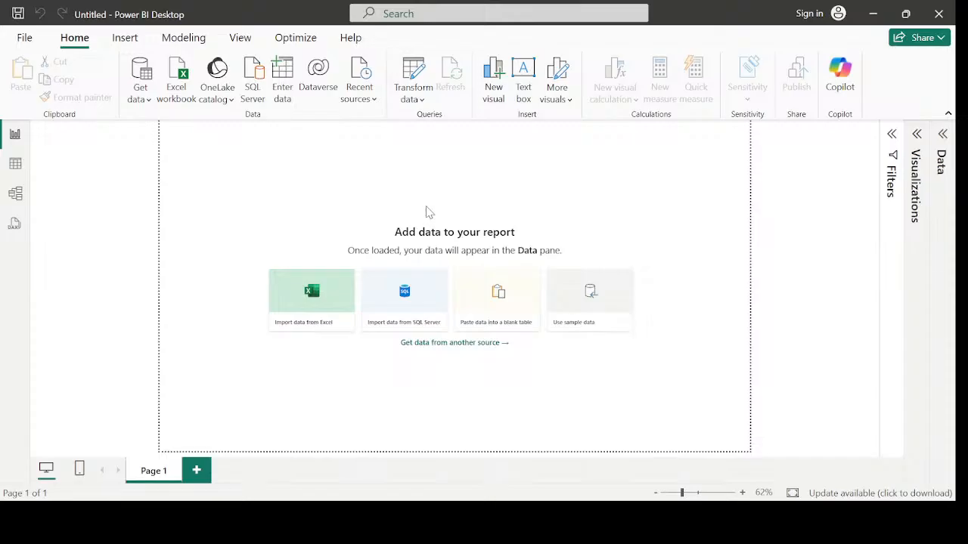
click(14, 224)
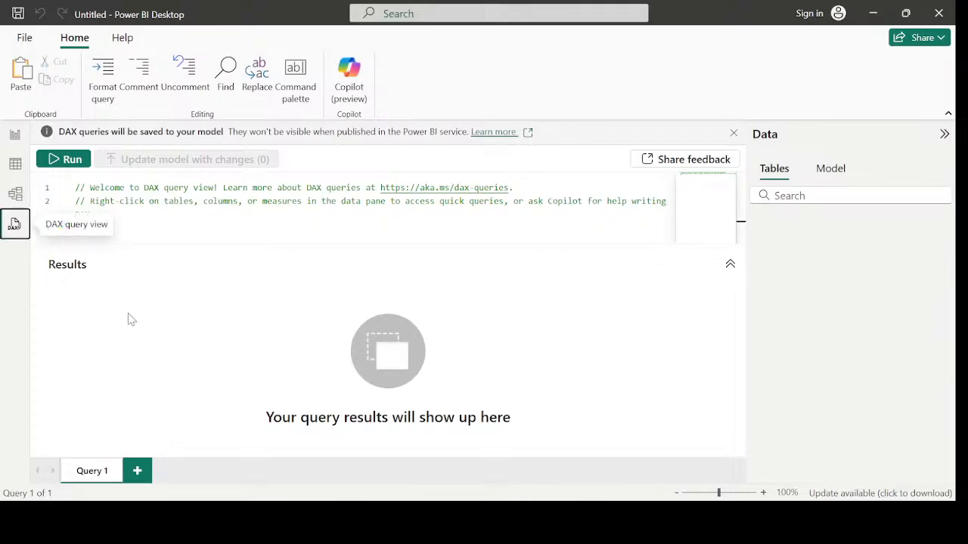
click(14, 136)
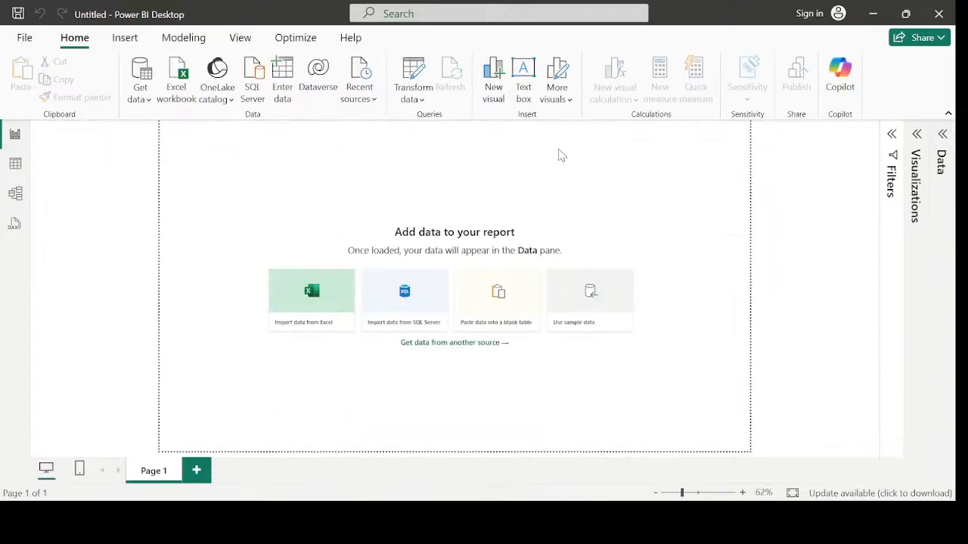
- Expand the Filters, Visualizations and Data panes beside the report canvas
click(892, 136)
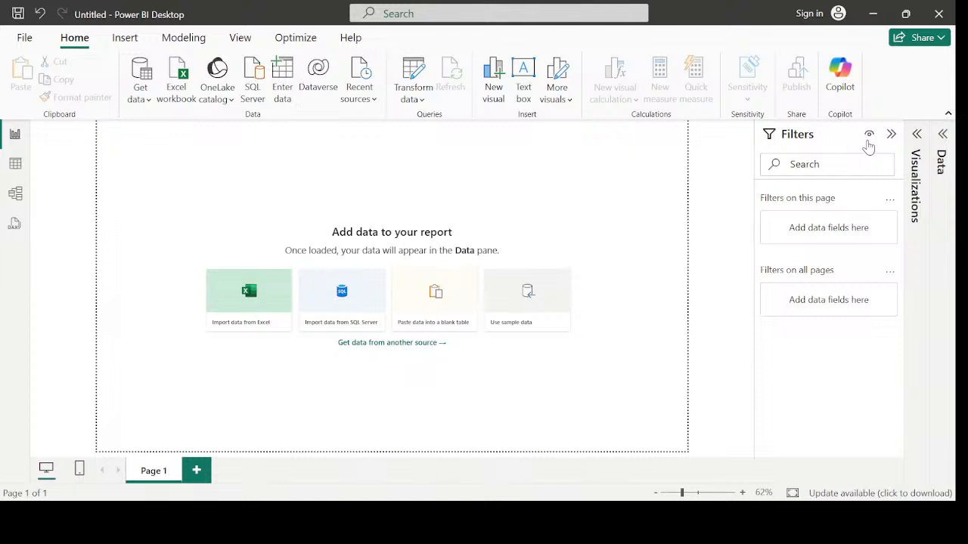
click(916, 136)
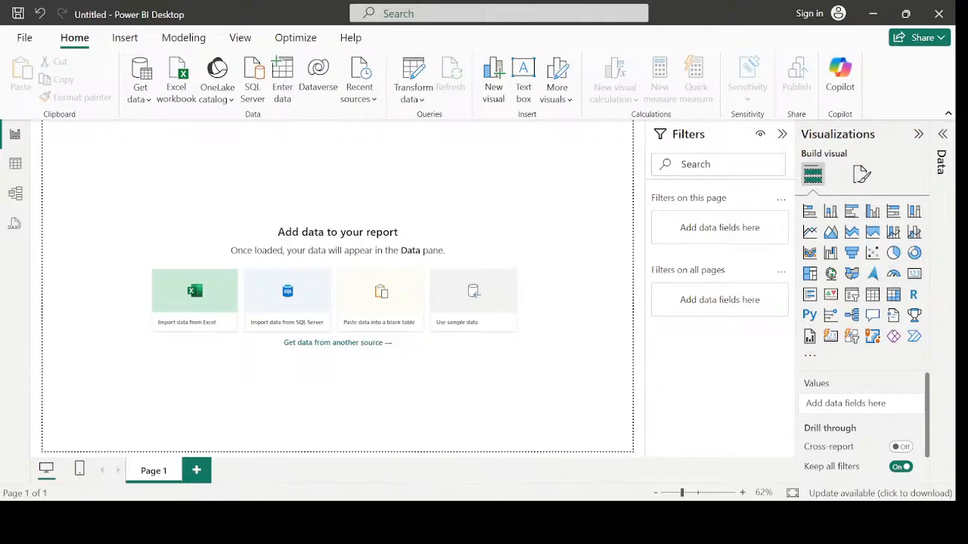
click(942, 135)
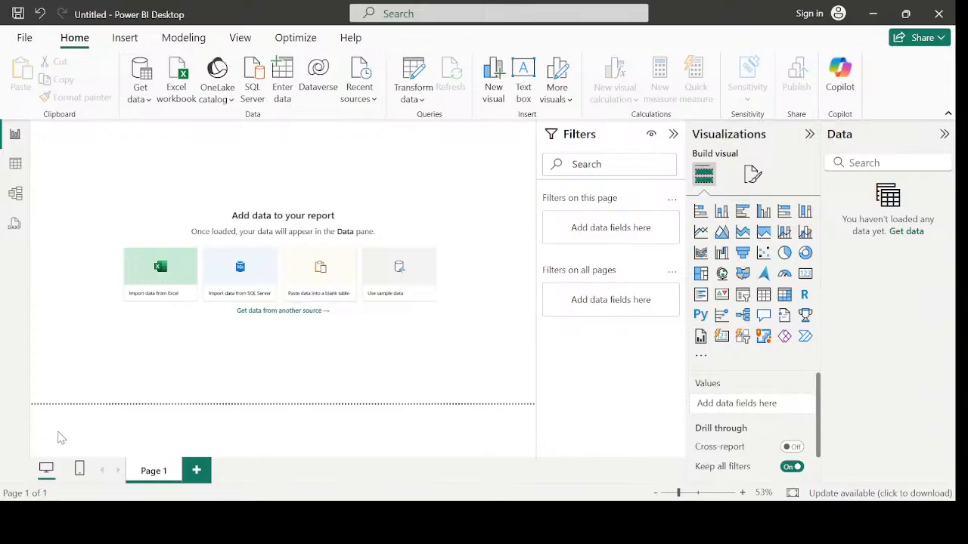
- Add two new blank pages to the report after Page 1
click(196, 472)
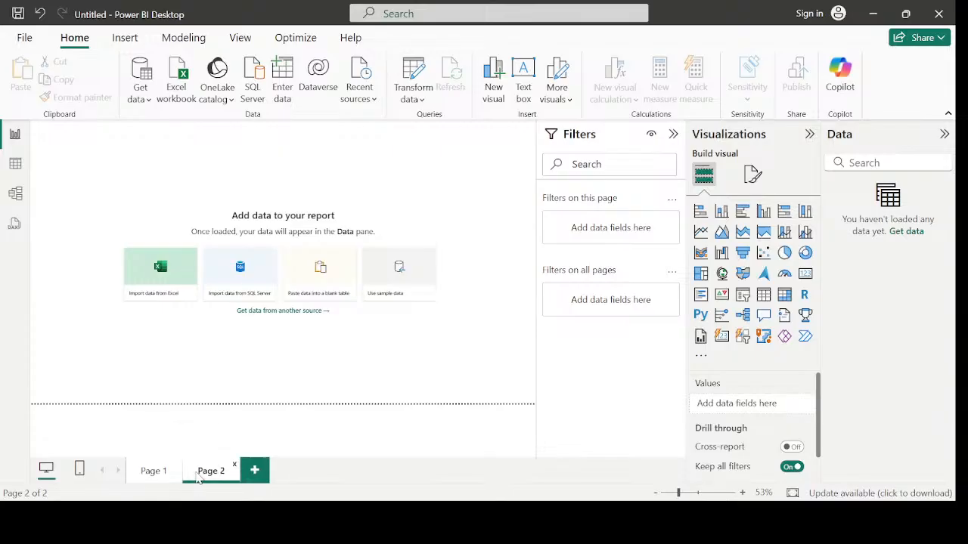
click(155, 472)
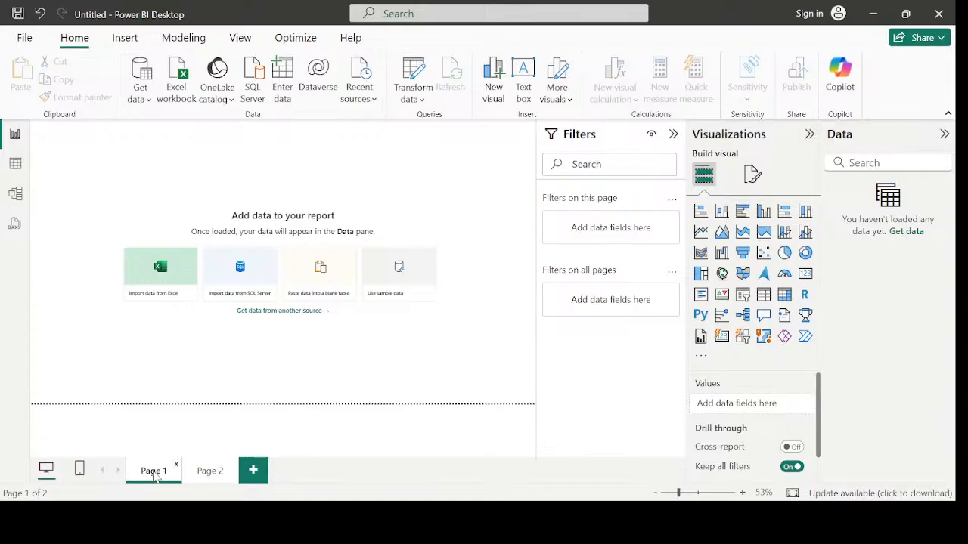
click(210, 472)
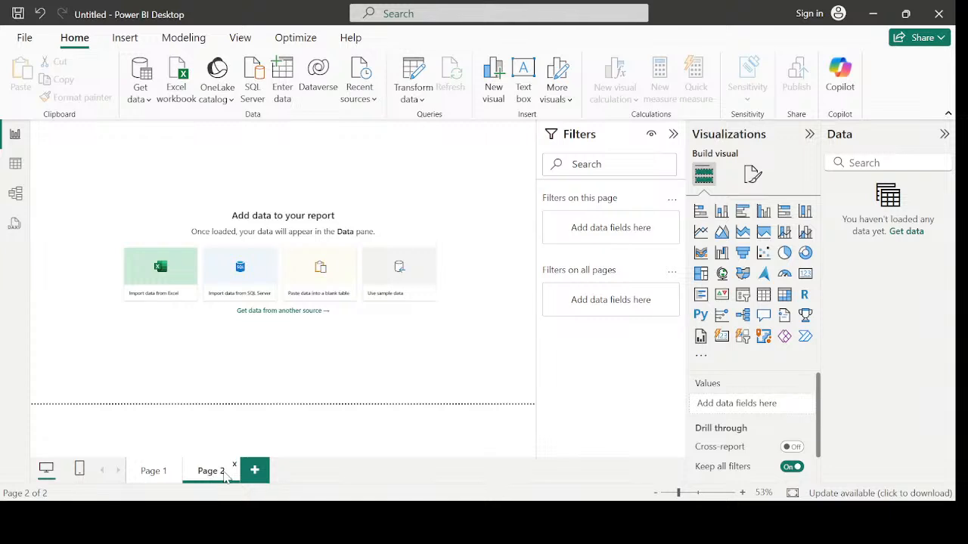
click(255, 470)
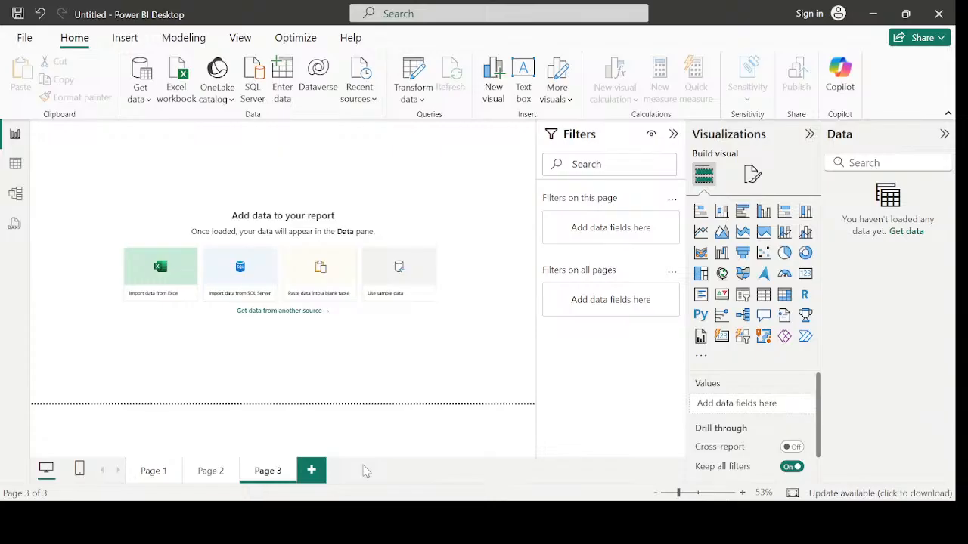
- Rename the report's first page to Dashboard and switch to Page 2
click(166, 472)
double_click(167, 471)
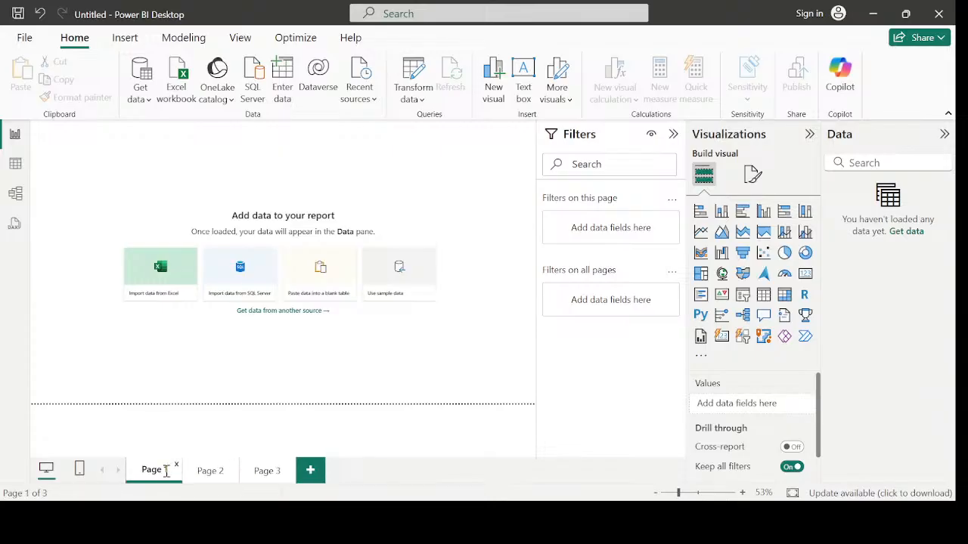
key(BackSpace)
key(BackSpace)
key(BackSpace)
key(BackSpace)
key(BackSpace)
text(Dashboard)
click(215, 473)
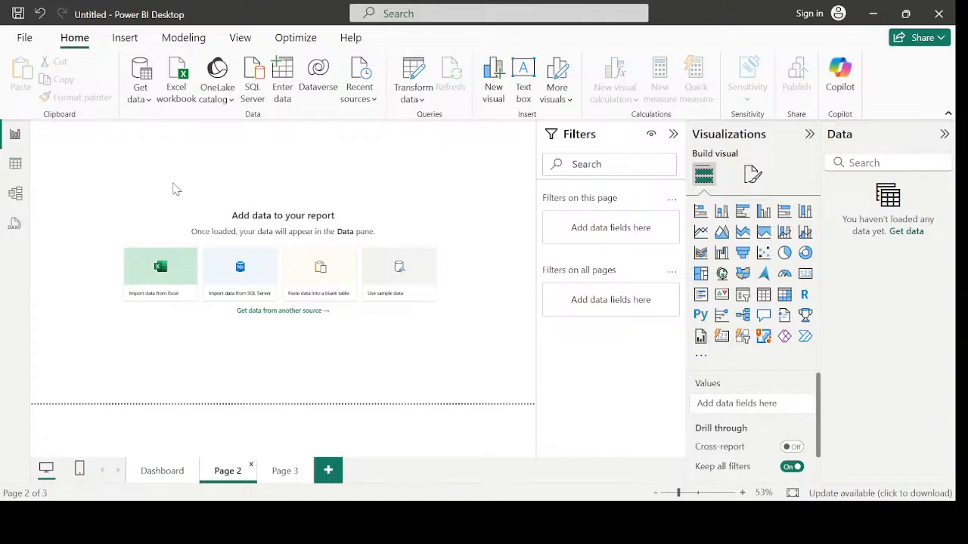
- Look through the common data sources for importing data and open the full list of available connectors
click(149, 104)
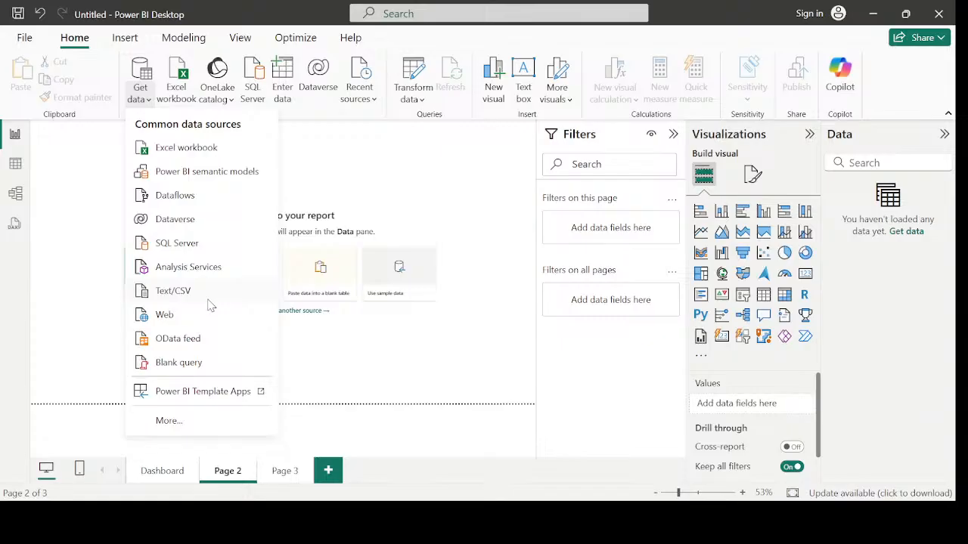
click(167, 421)
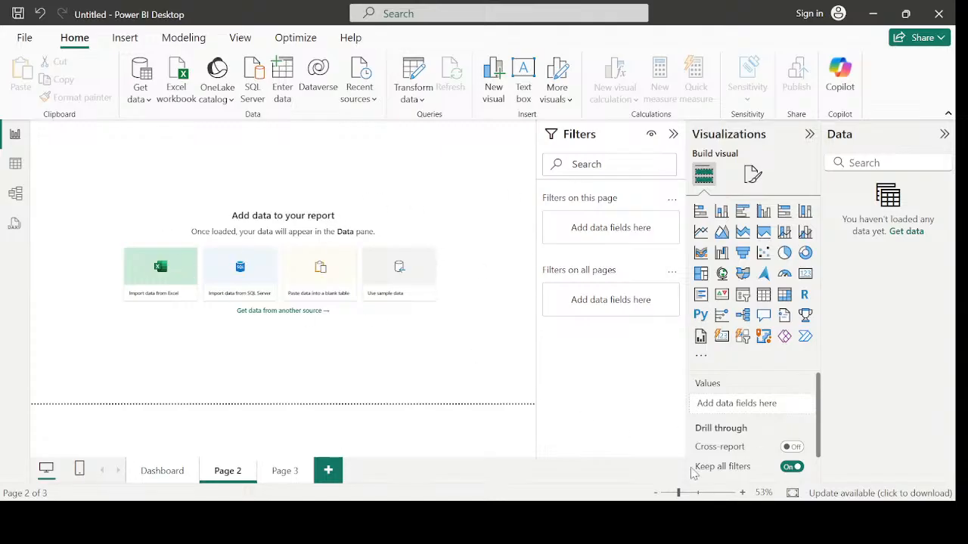
key(Tab)
- Import the retail_sales_dataset CSV file into the report's data
click(149, 104)
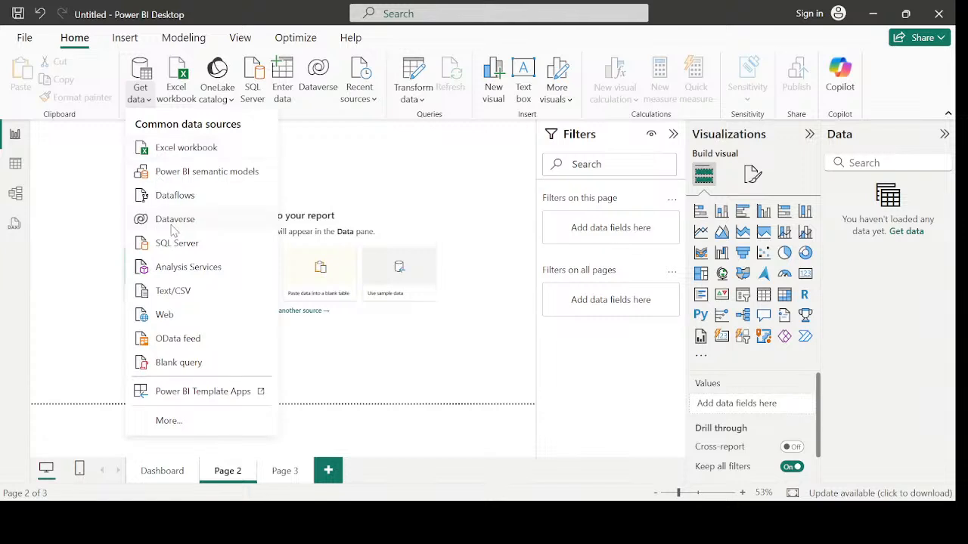
click(178, 294)
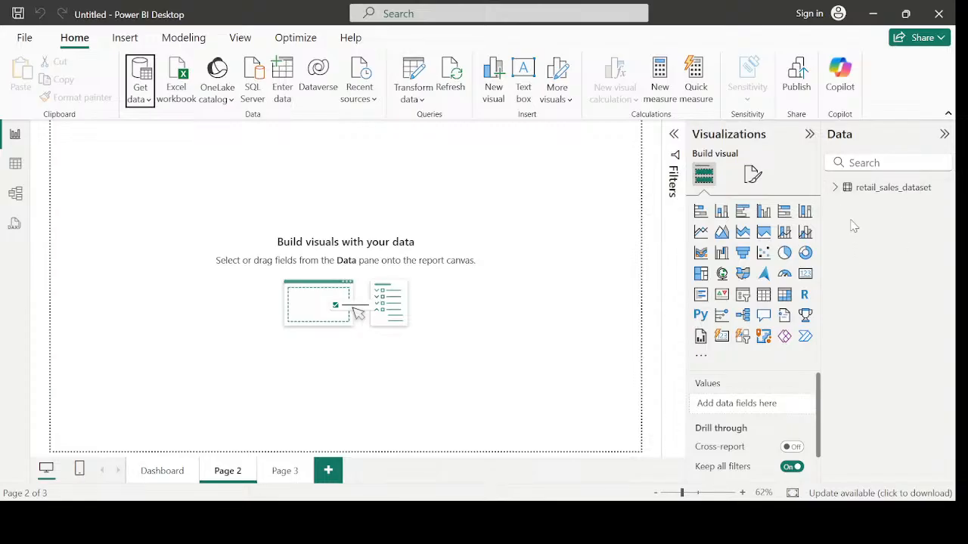
mouse_move(872, 193)
- Import the mobile_sales and amazon CSV files as two further tables in the report
click(143, 95)
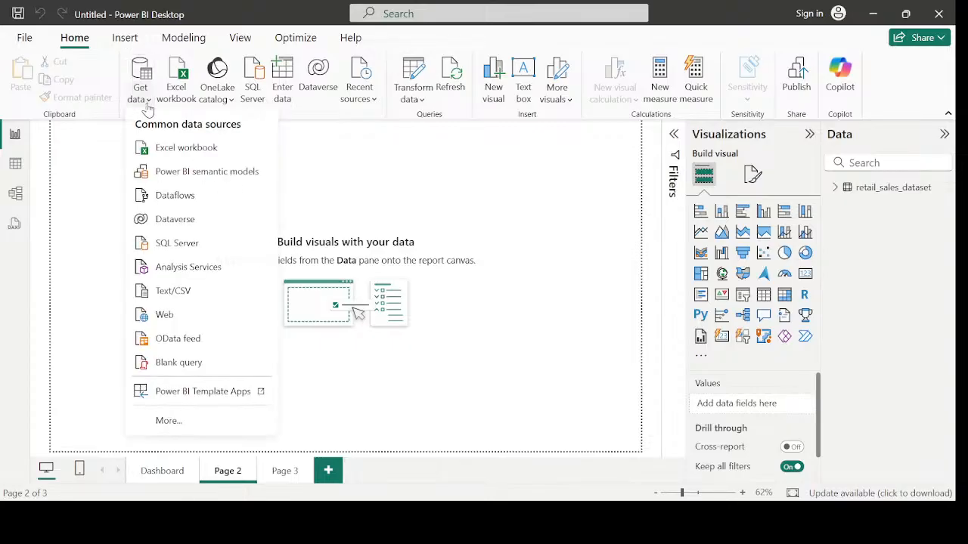
click(189, 293)
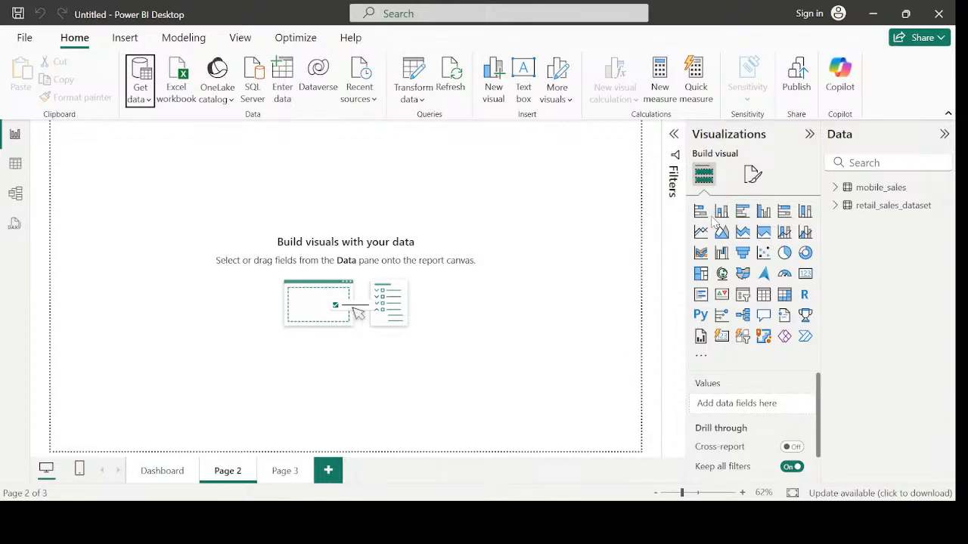
click(148, 102)
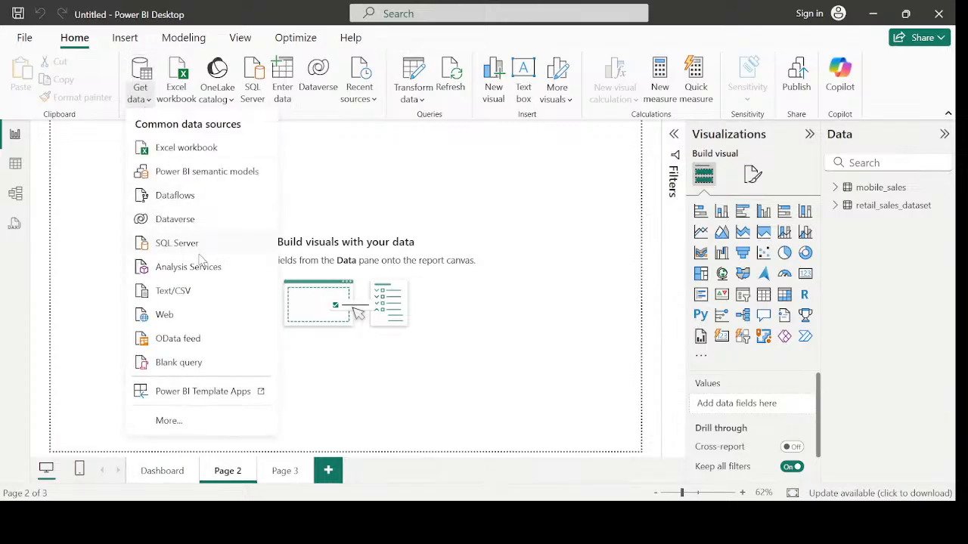
click(202, 292)
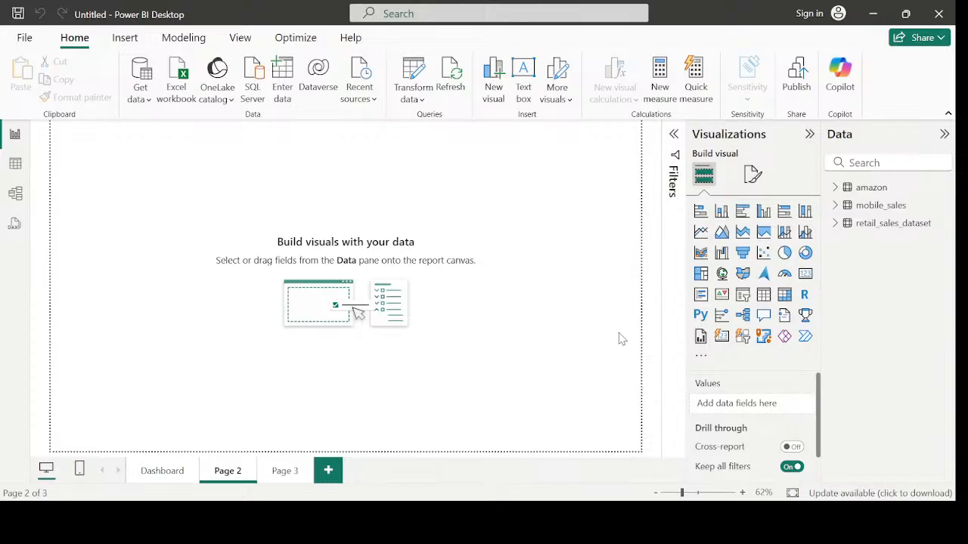
key(Tab)
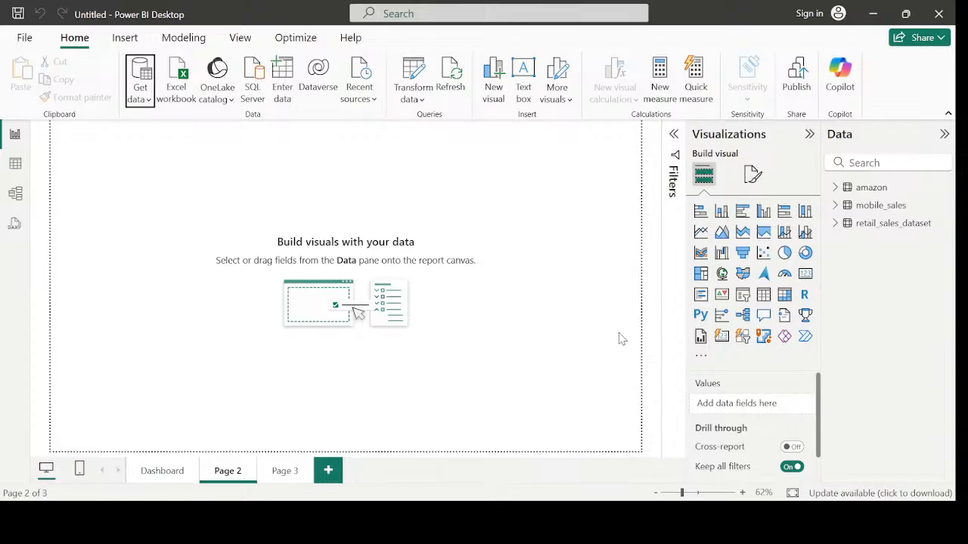
- Expand the amazon table in the Data pane and look through its list of fields
click(836, 188)
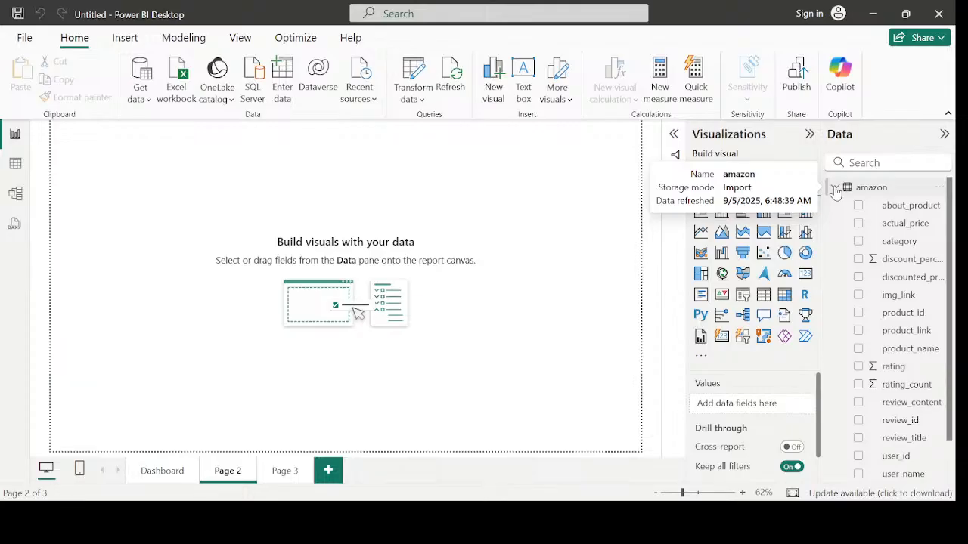
scroll(880, 348, down, 1)
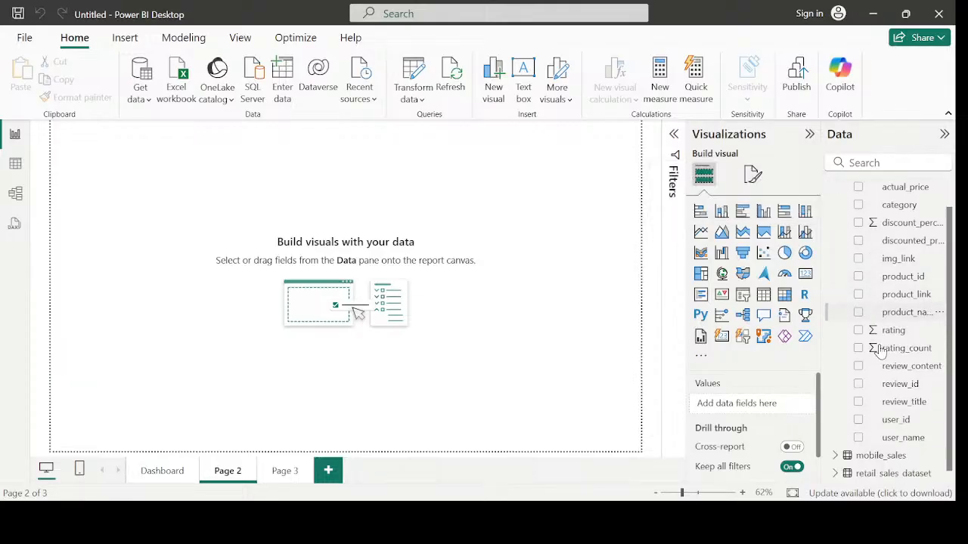
scroll(879, 350, up, 1)
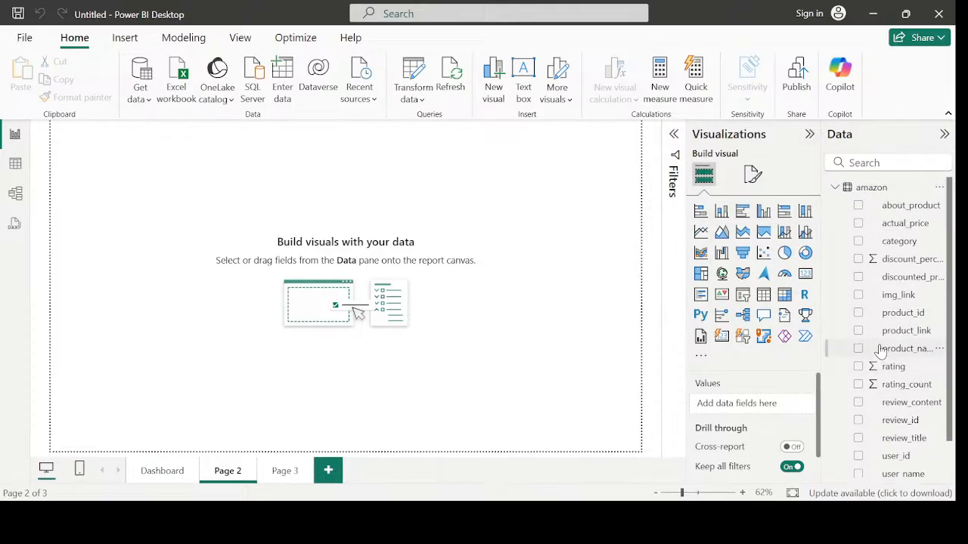
scroll(877, 344, down, 1)
scroll(877, 344, up, 1)
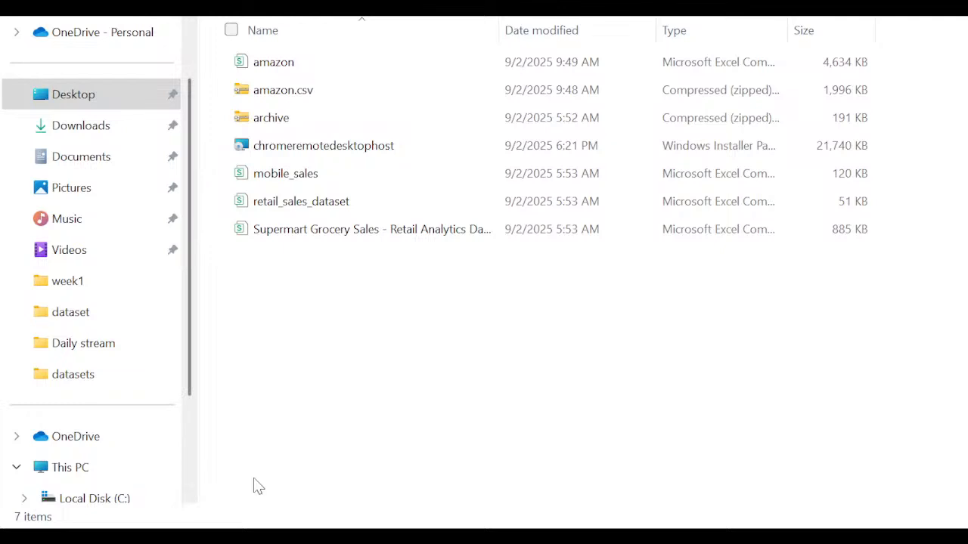
- In the File Explorer folder holding the datasets, open the mobile_sales CSV file in the spreadsheet program
click(322, 180)
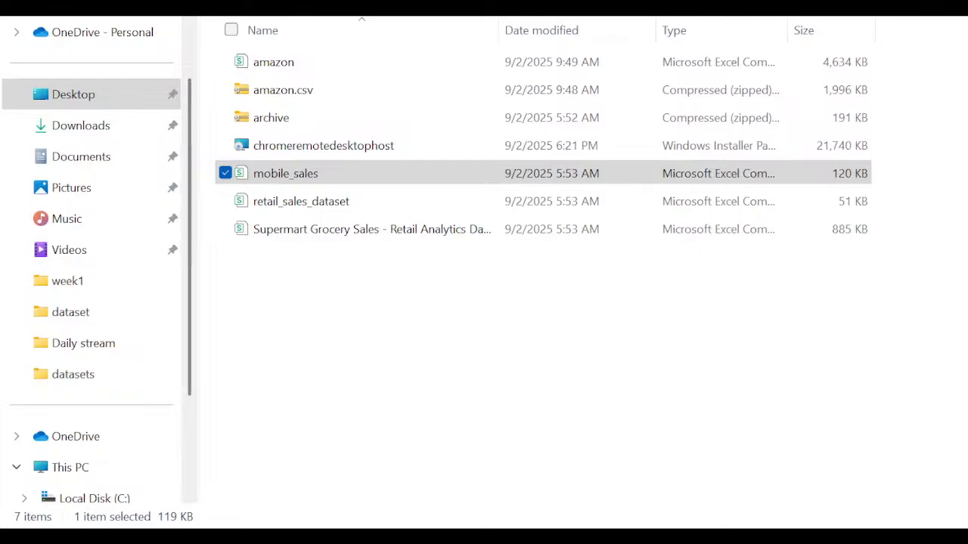
click(265, 490)
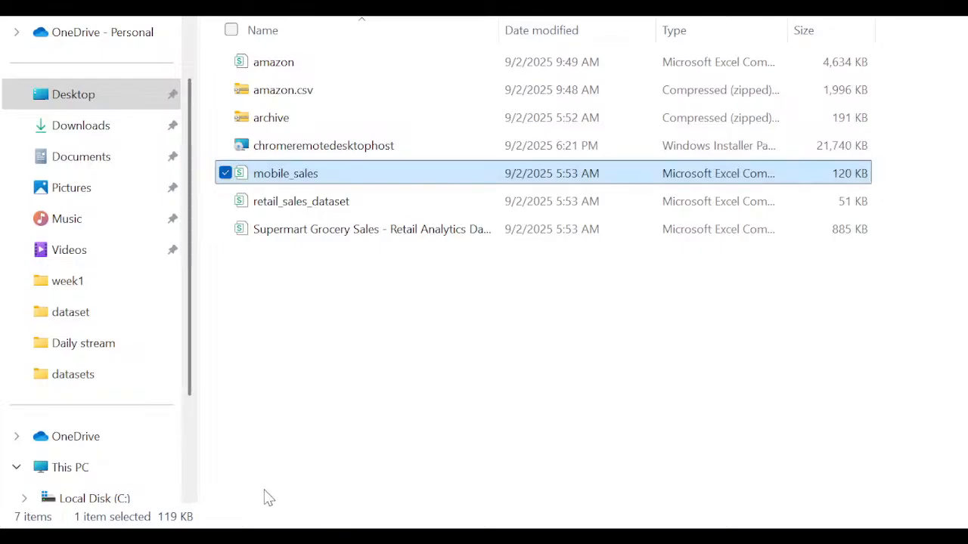
click(318, 203)
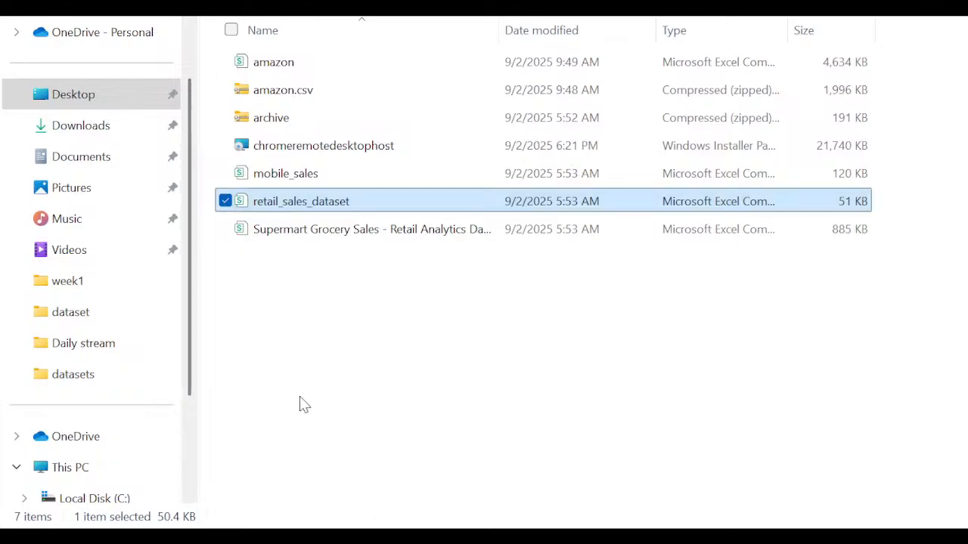
click(328, 174)
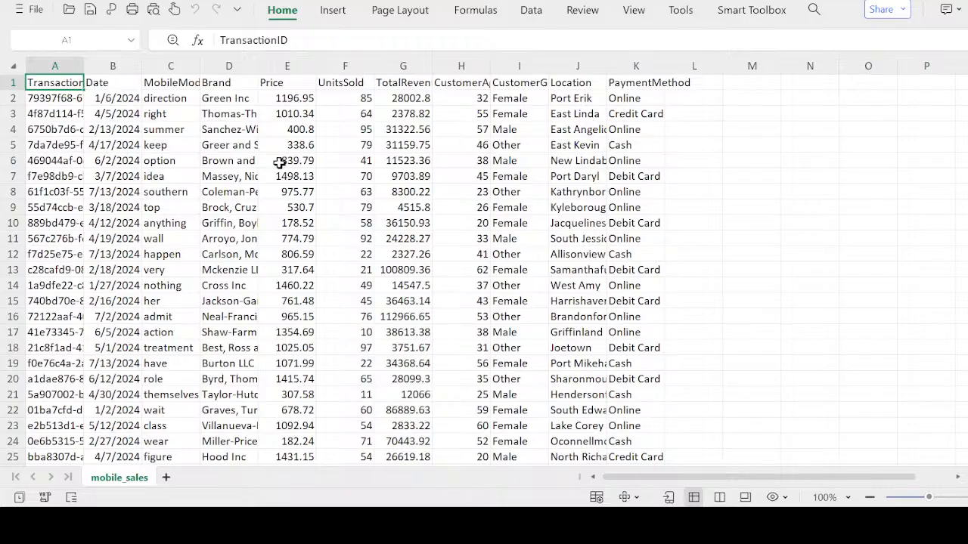
- Widen the TransactionID, MobileModel, TotalRevenue, CustomerAge and CustomerGender columns of the mobile_sales sheet to make their headers readable
double_click(83, 66)
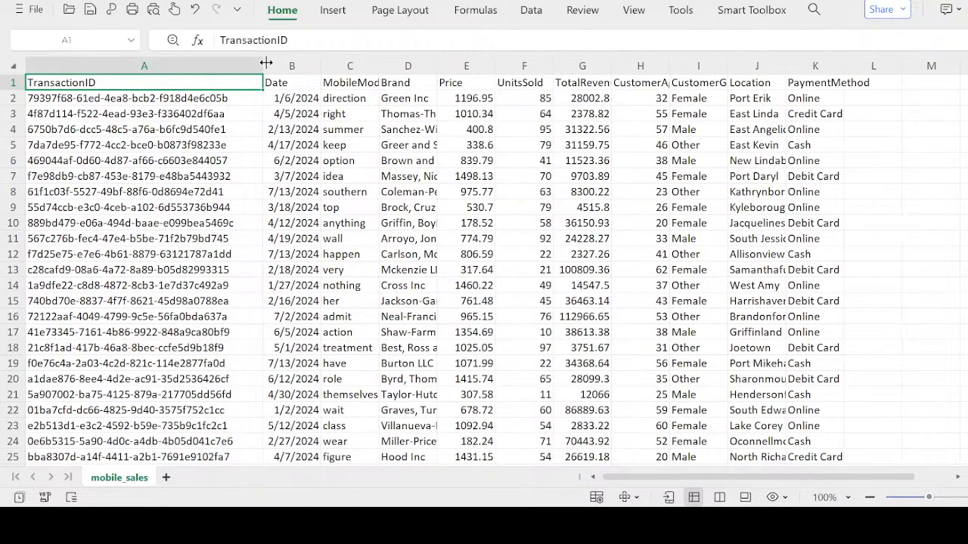
drag(264, 63, 145, 63)
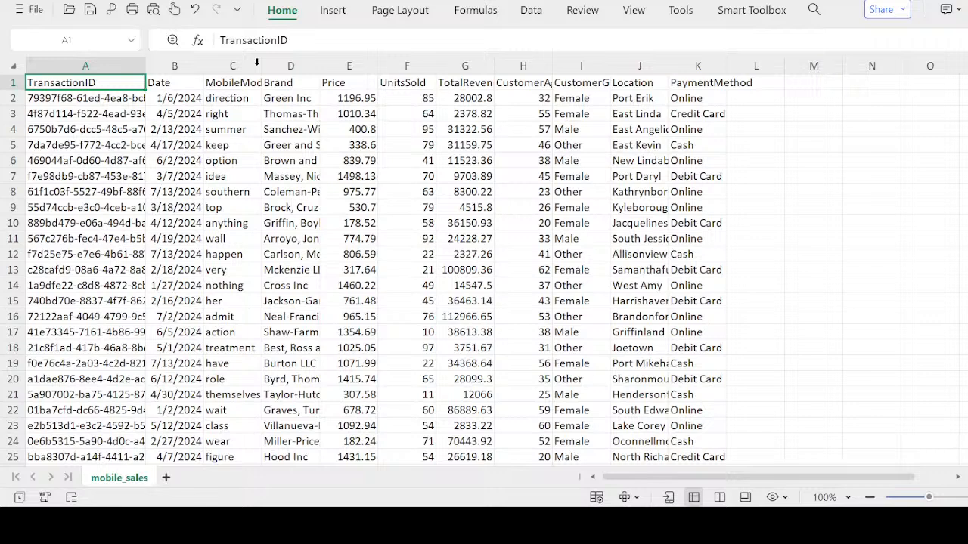
drag(261, 67, 292, 68)
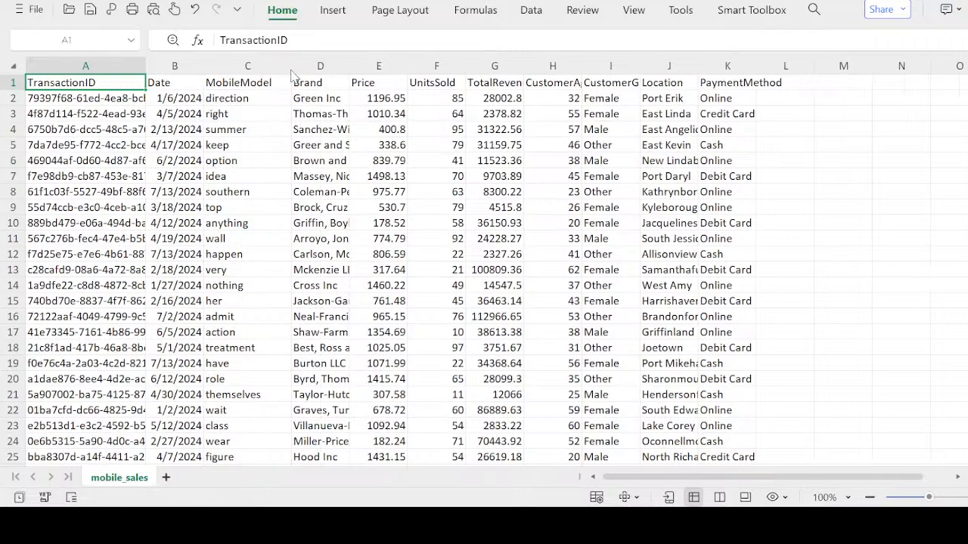
click(391, 82)
click(452, 81)
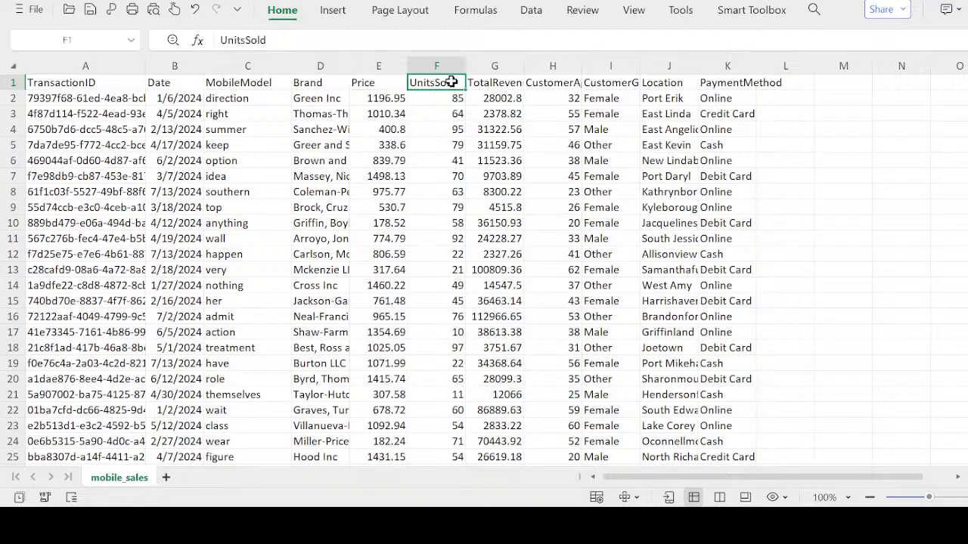
drag(524, 69, 634, 69)
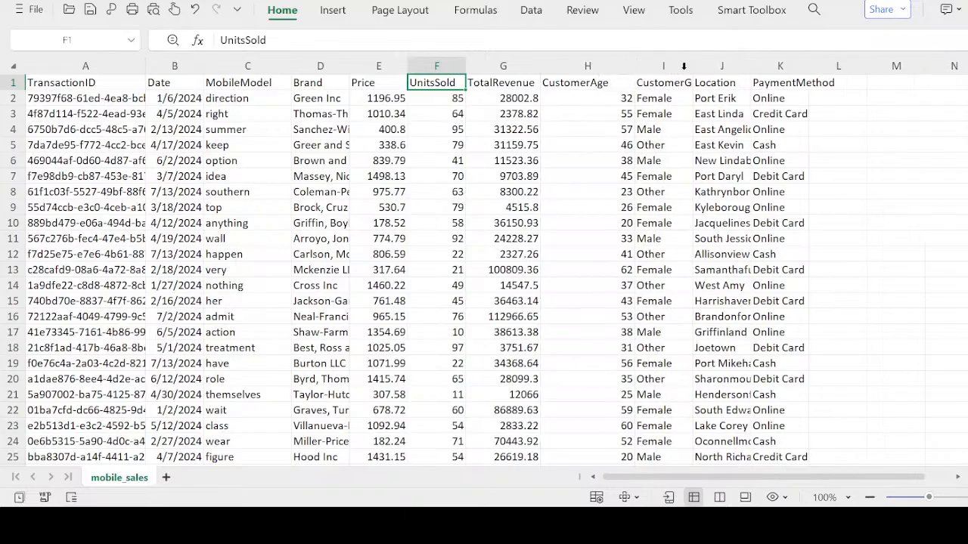
drag(693, 69, 734, 69)
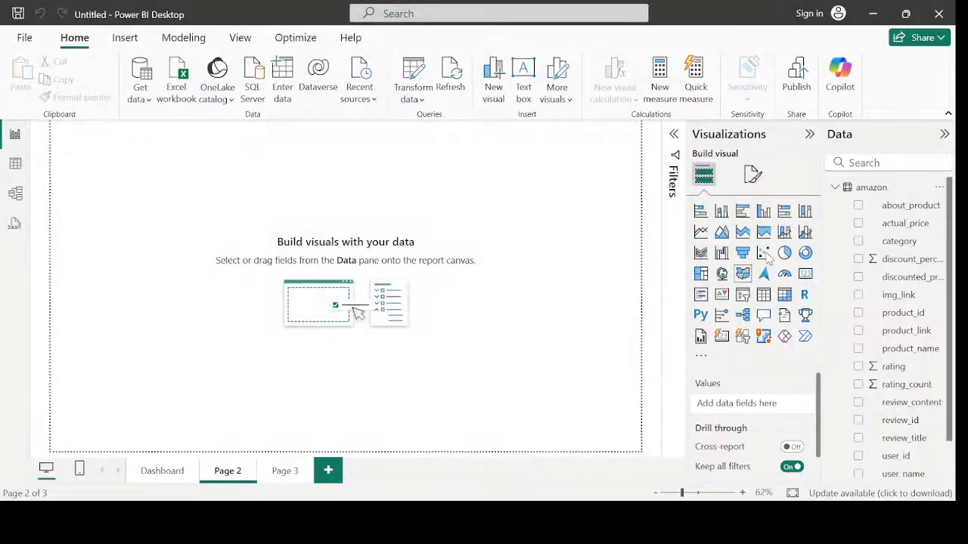
- Back in Power BI Desktop, collapse the amazon table and examine the mobile_sales fields, collapsing that table too
click(838, 191)
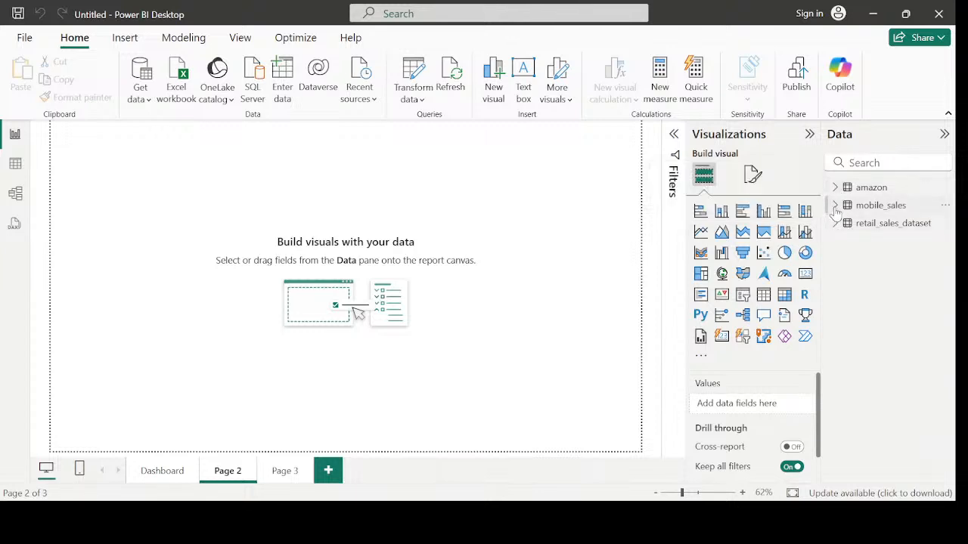
click(835, 207)
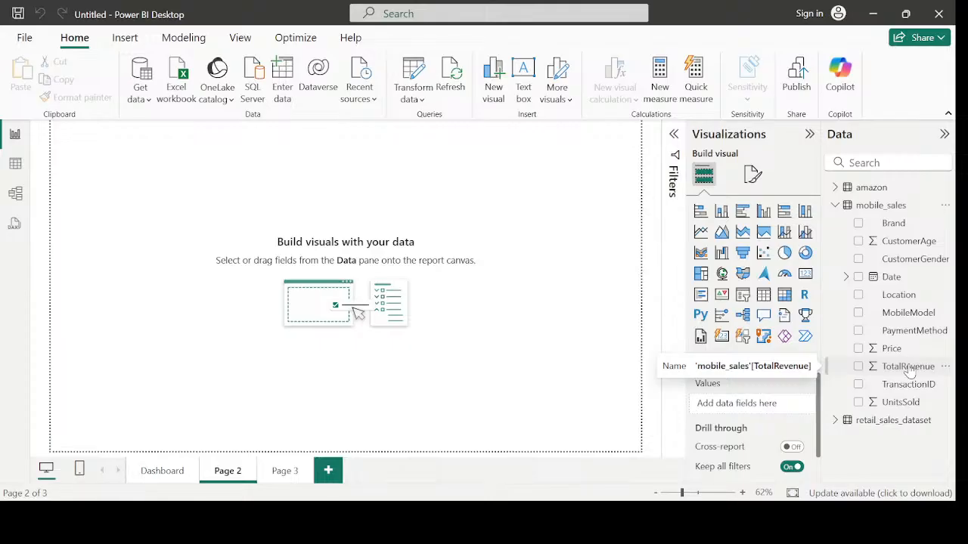
click(834, 205)
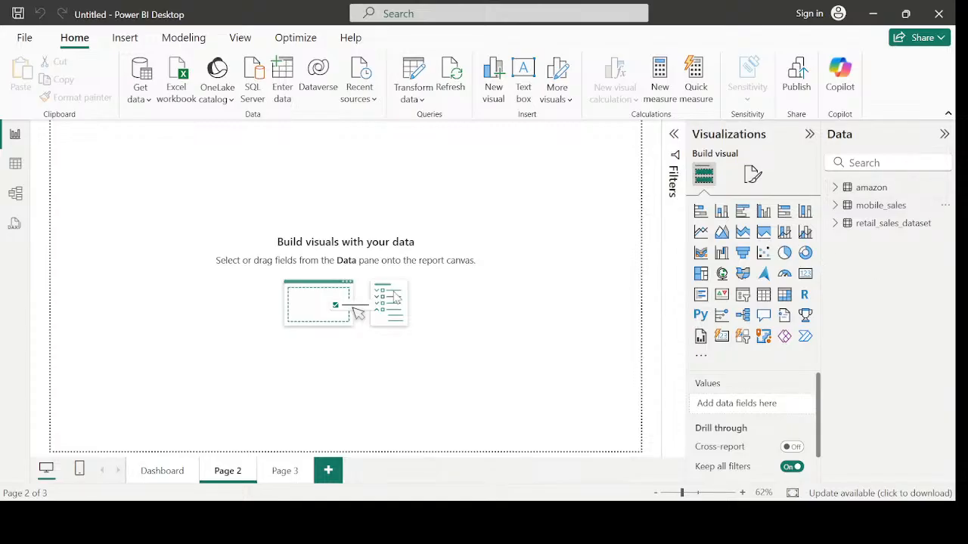
- Switch to Table view and look through the rows and columns of the amazon table
click(15, 166)
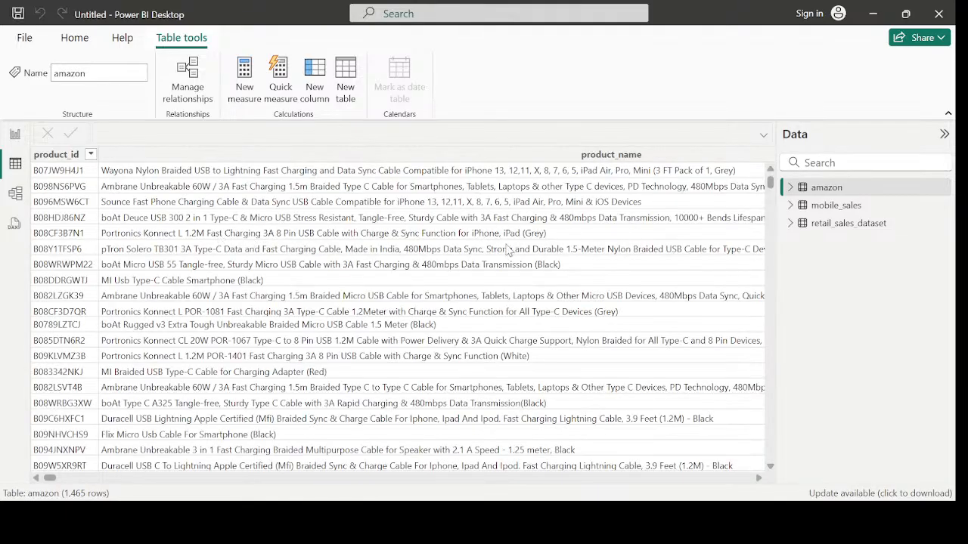
scroll(508, 251, right, 5)
scroll(508, 251, right, 15)
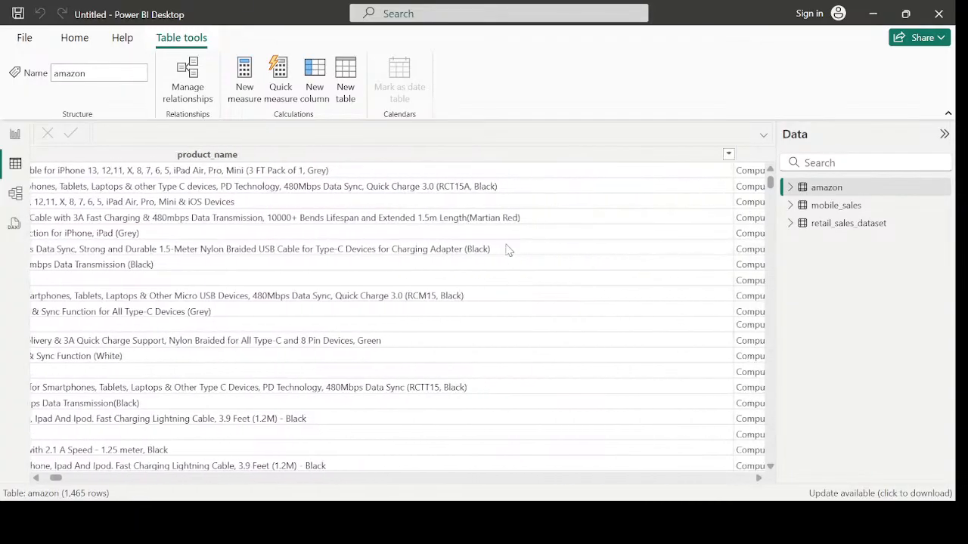
scroll(508, 251, right, 3)
scroll(508, 251, left, 20)
scroll(508, 251, down, 10)
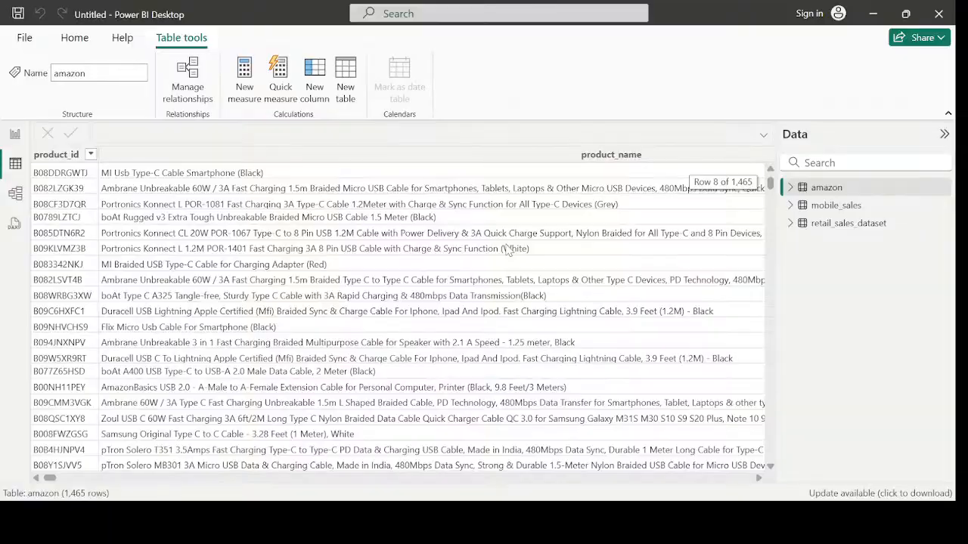
scroll(508, 251, down, 14)
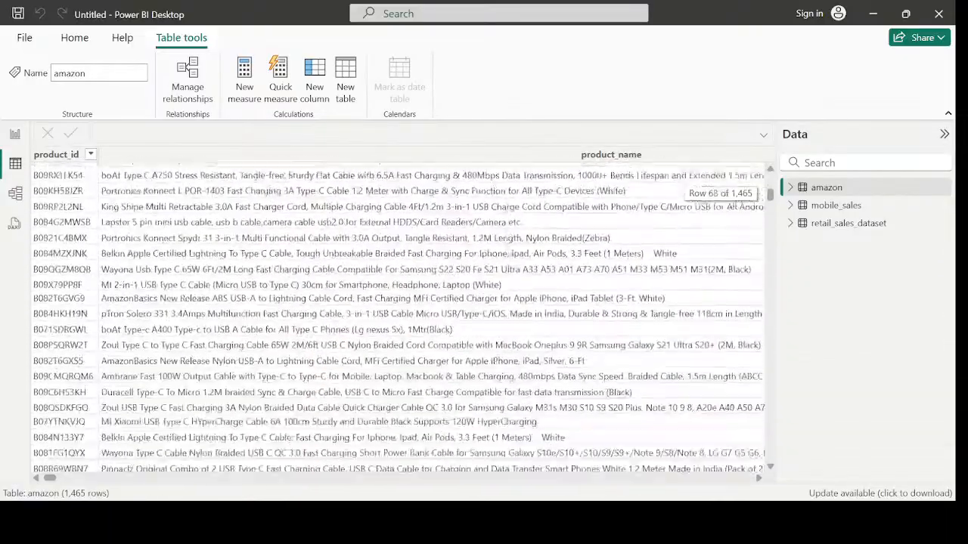
scroll(509, 251, up, 20)
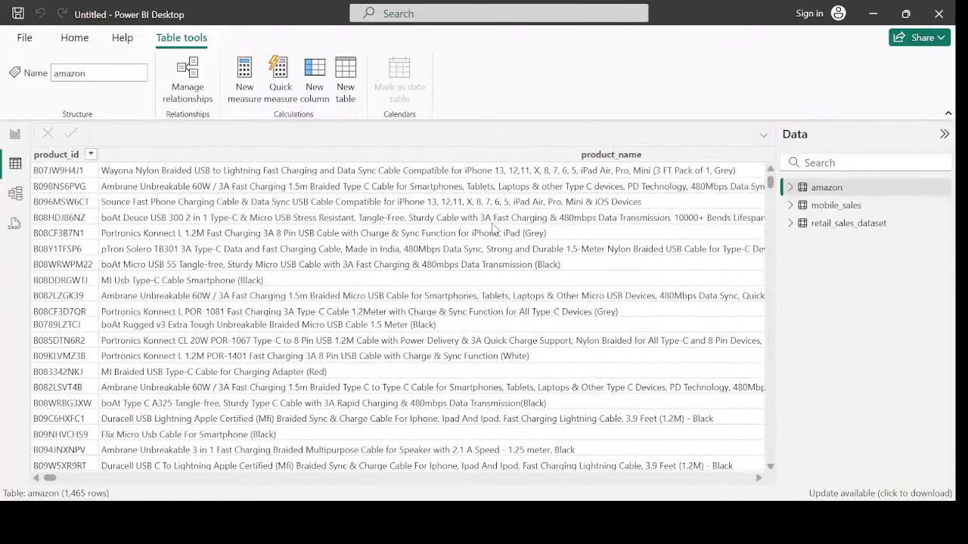
scroll(490, 184, right, 5)
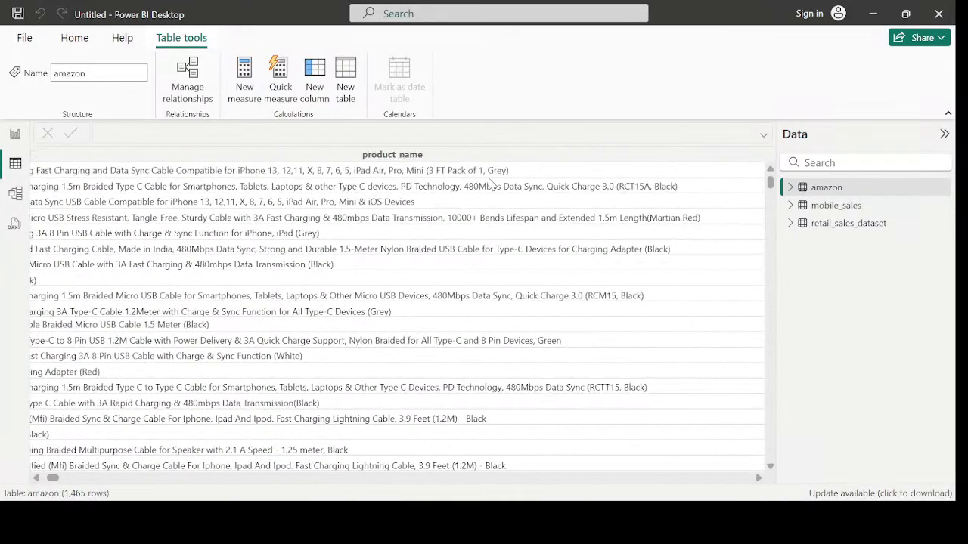
scroll(490, 184, right, 10)
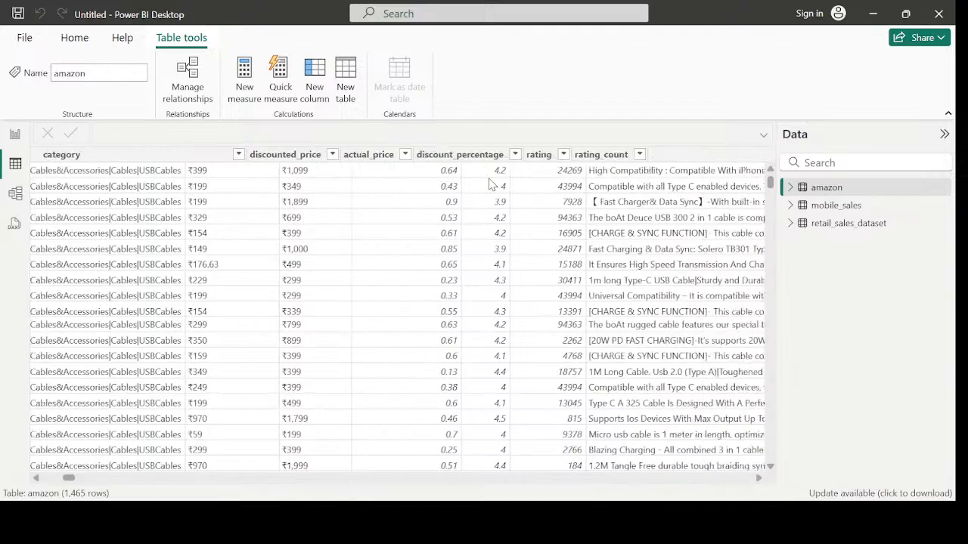
scroll(489, 184, right, 10)
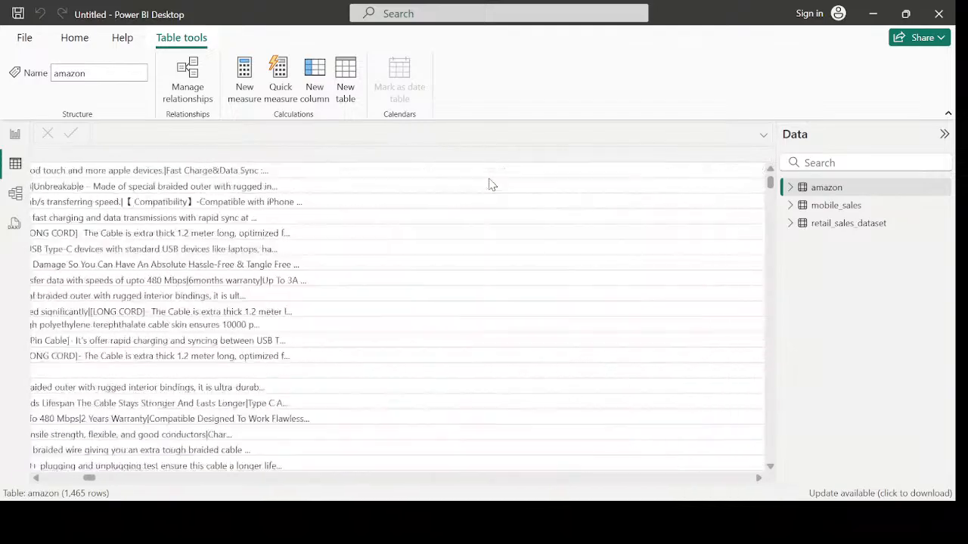
scroll(490, 183, left, 20)
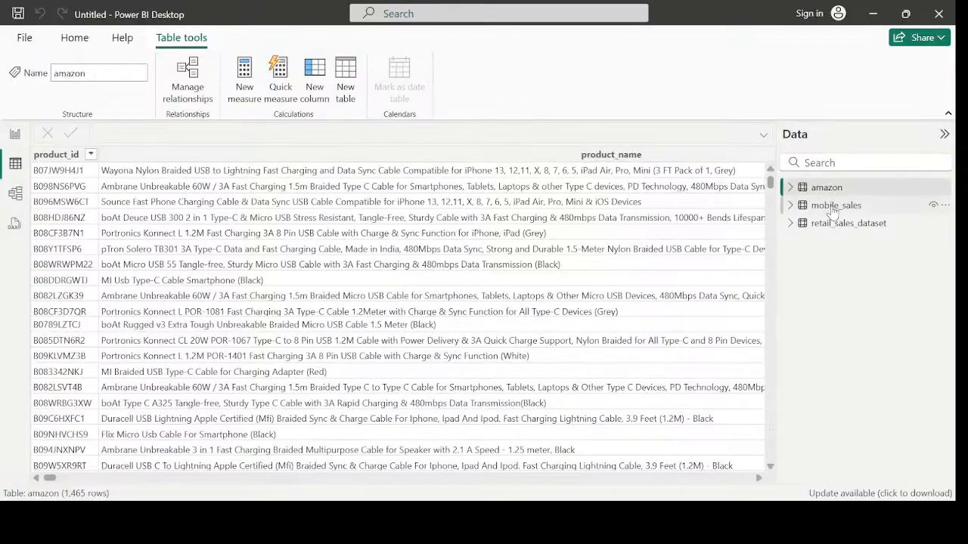
- Look through the rows and columns of the mobile_sales and retail_sales_dataset tables in Table view
mouse_move(833, 211)
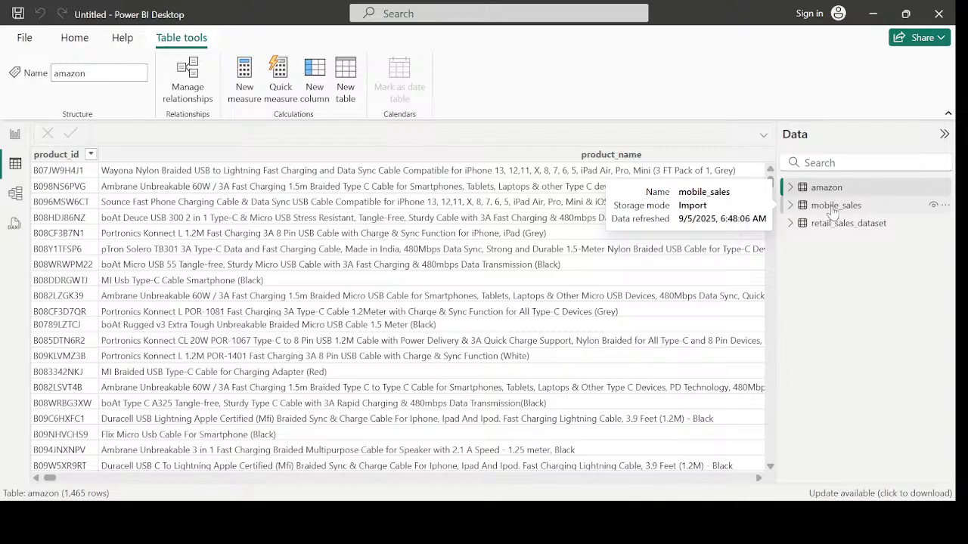
click(832, 211)
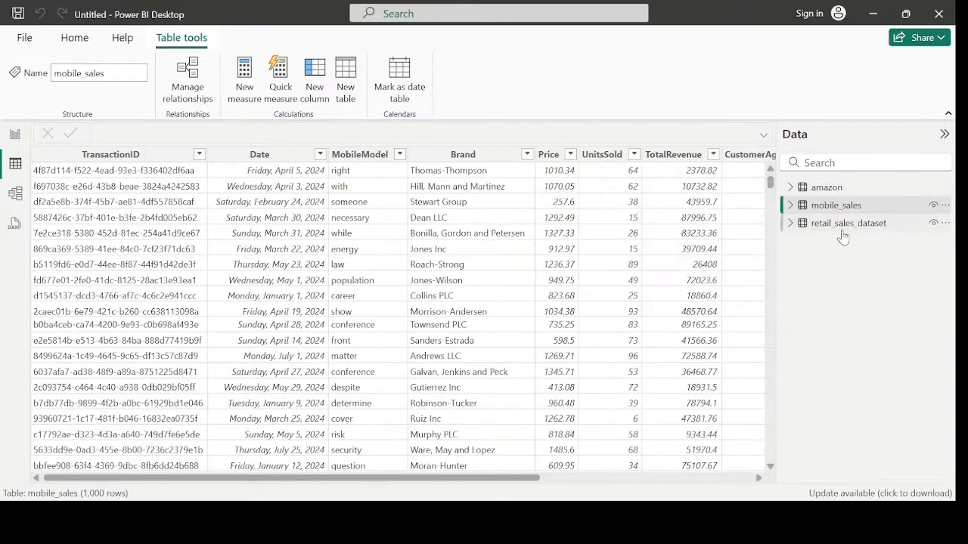
mouse_move(837, 225)
scroll(308, 285, right, 2)
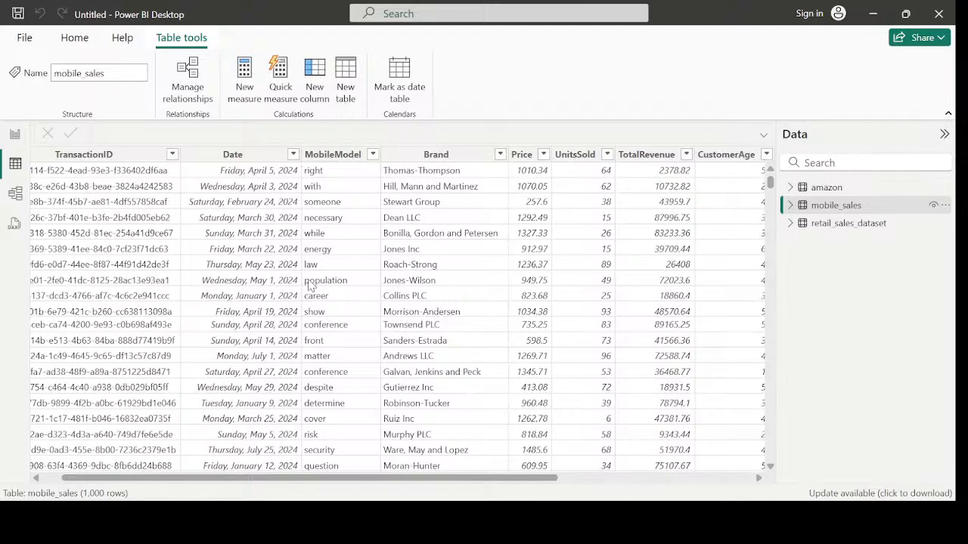
click(872, 224)
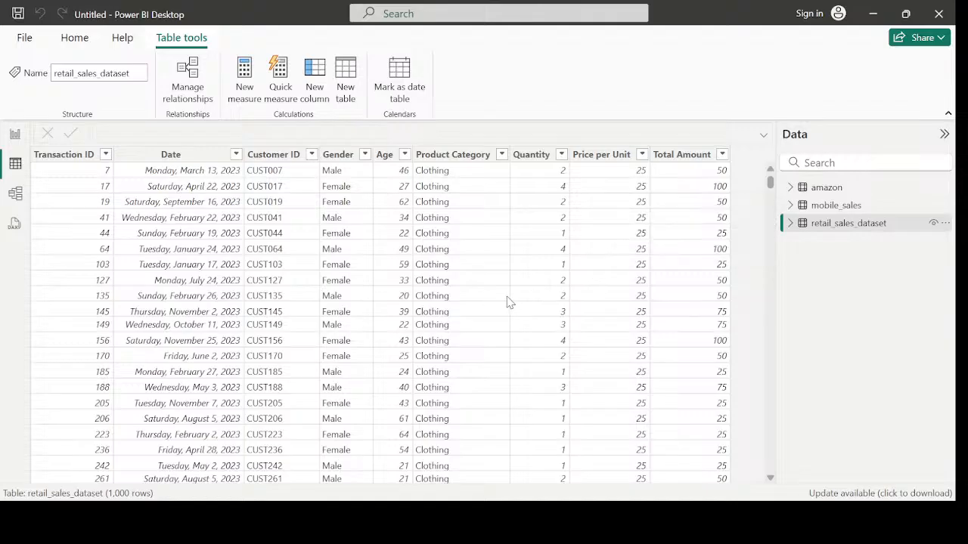
scroll(194, 298, down, 2)
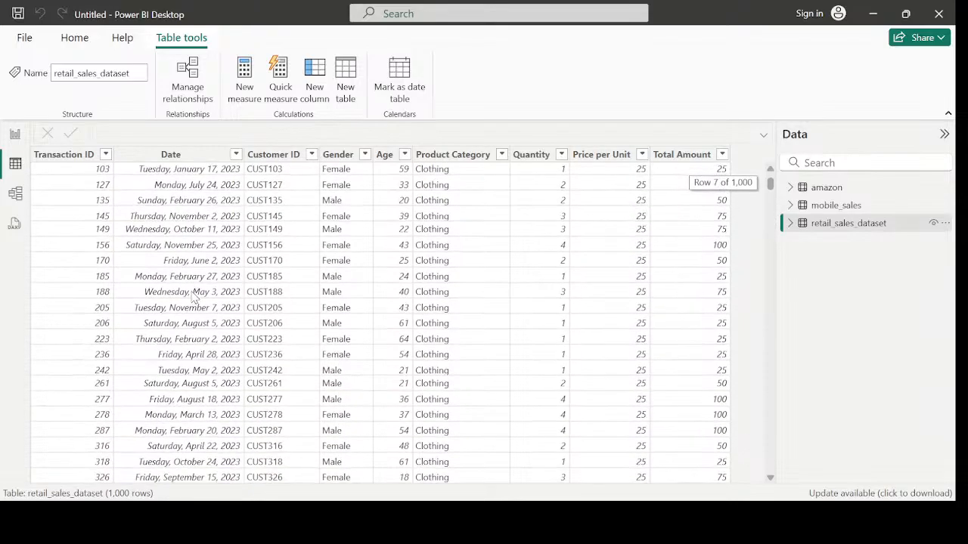
scroll(194, 298, up, 2)
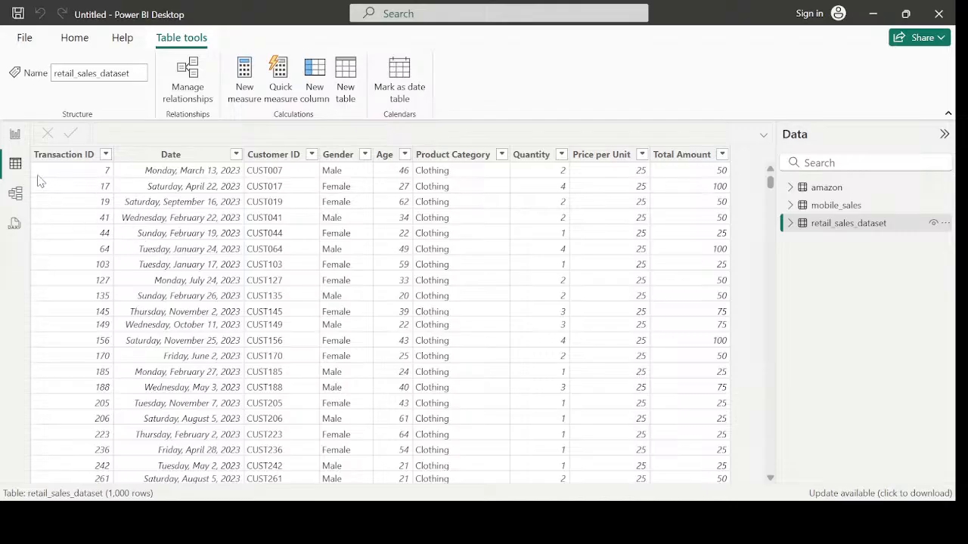
- Switch to Model view and collapse the Properties and Data panes to make room for the three table cards
click(15, 194)
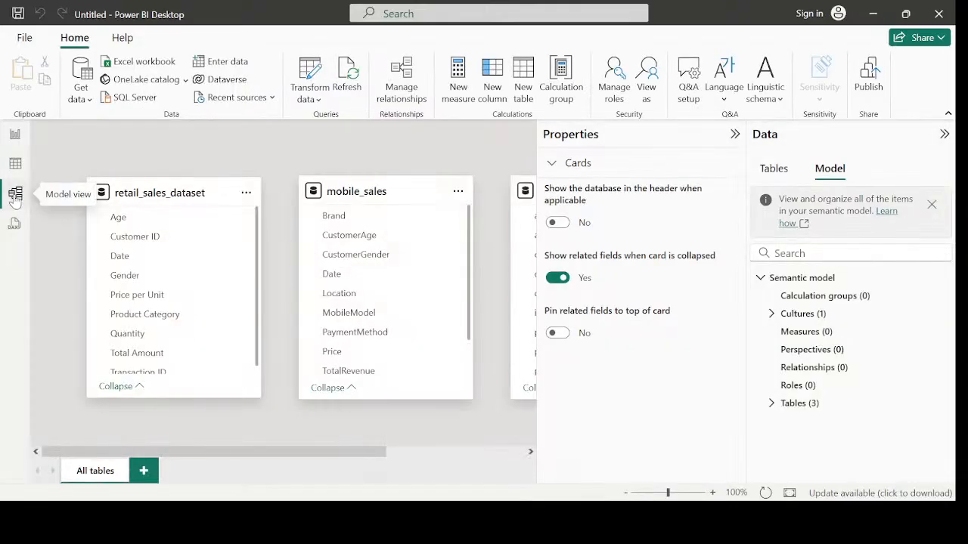
scroll(467, 369, right, 3)
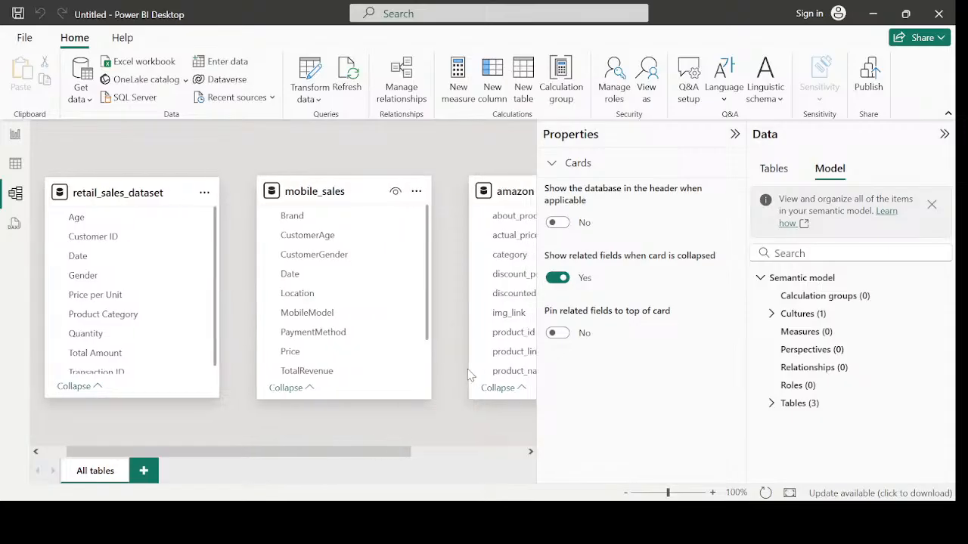
scroll(469, 374, right, 1)
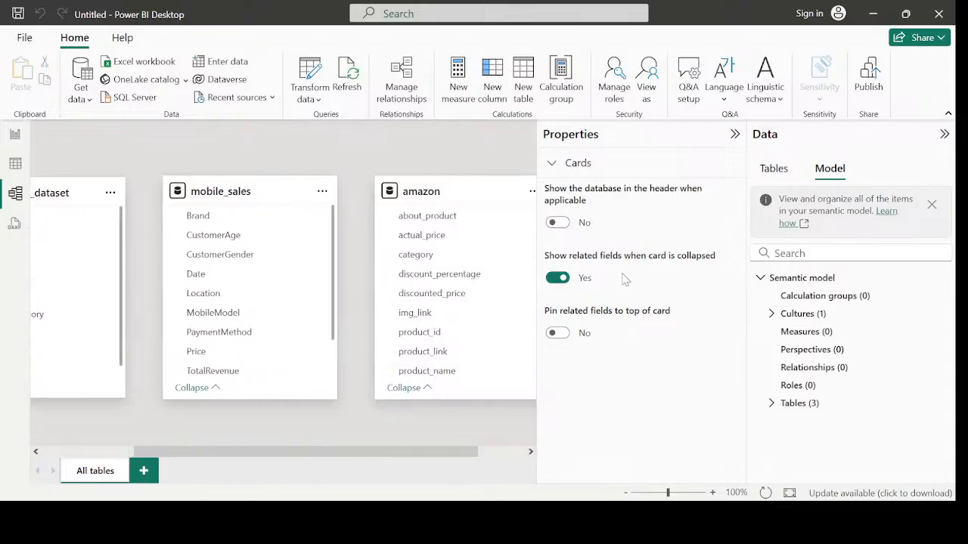
click(734, 136)
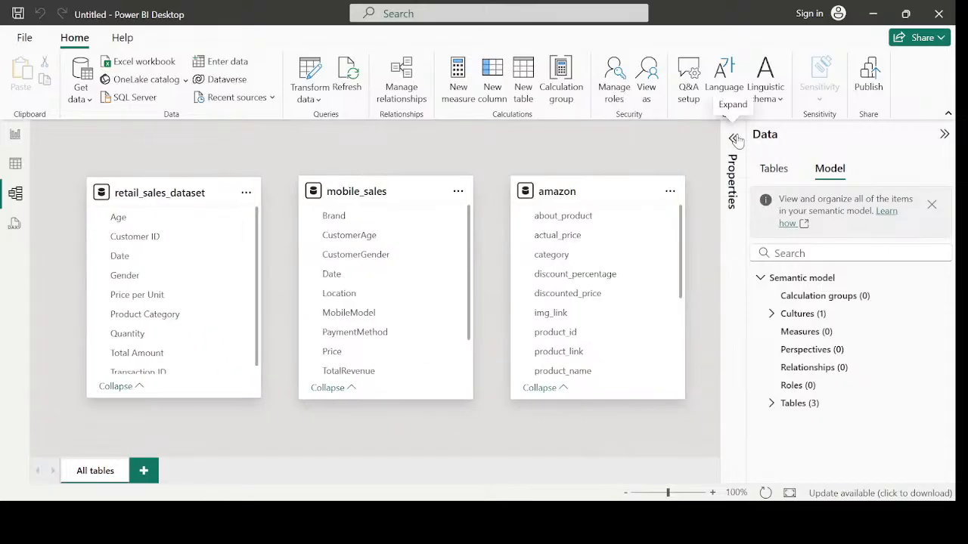
click(944, 134)
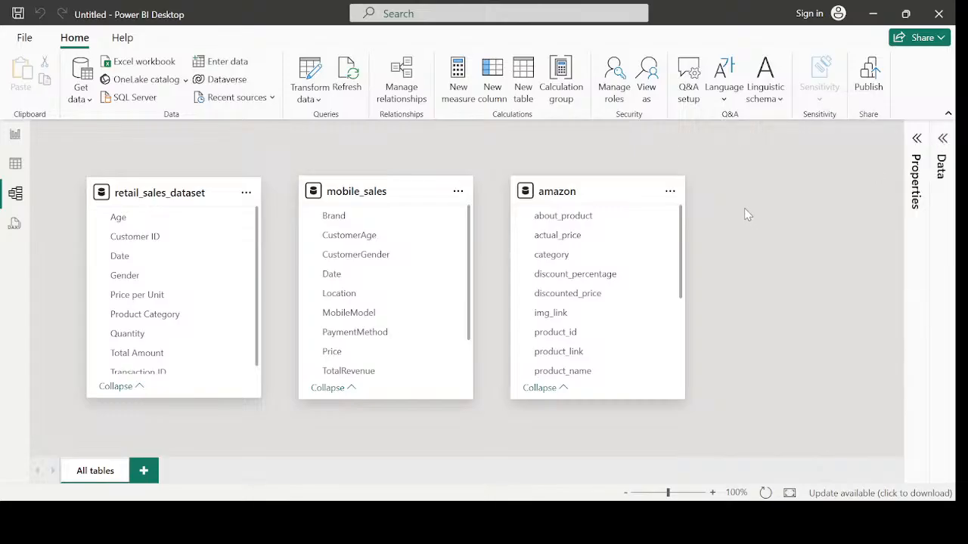
- Rearrange the retail_sales_dataset, mobile_sales and amazon table cards in the model diagram with wider gaps between them
drag(594, 191, 720, 194)
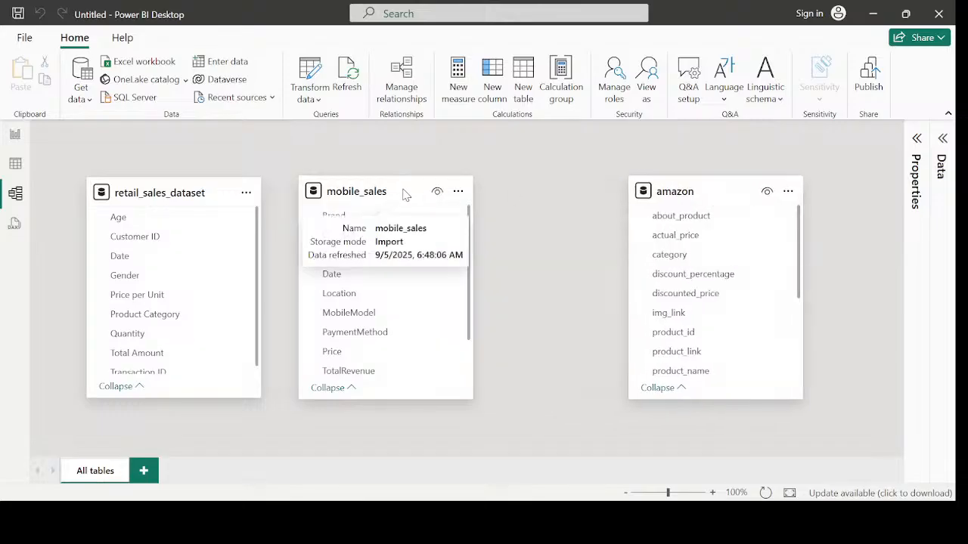
drag(398, 194, 459, 193)
drag(466, 186, 486, 185)
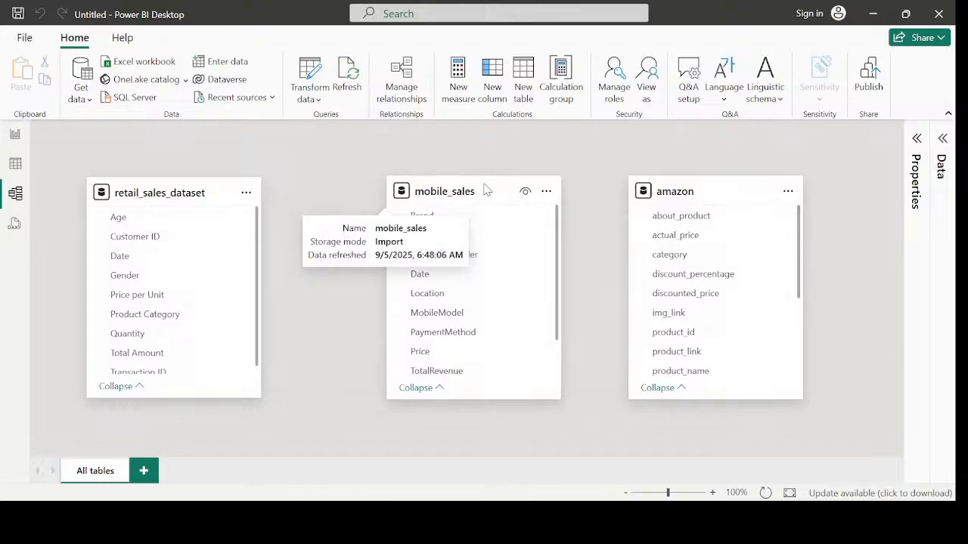
drag(181, 188, 247, 185)
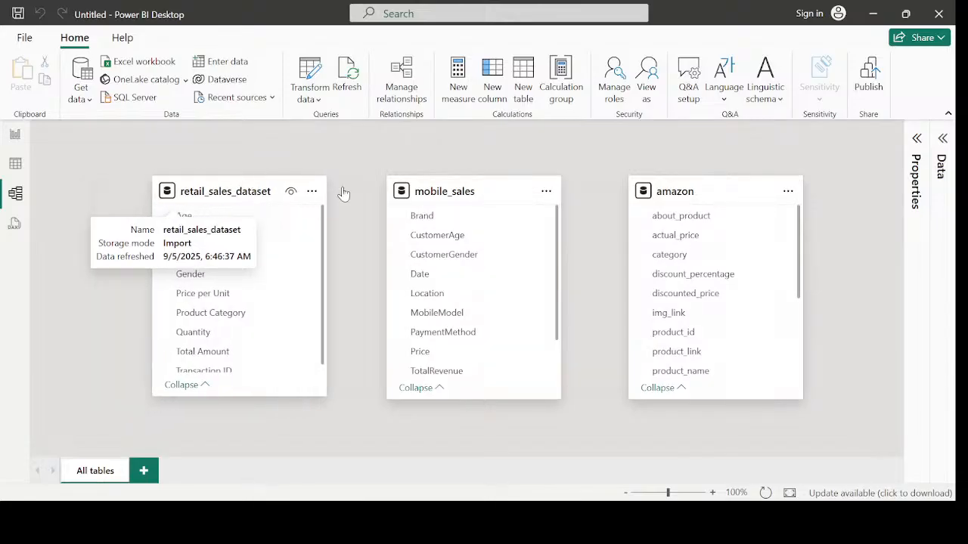
drag(469, 191, 490, 198)
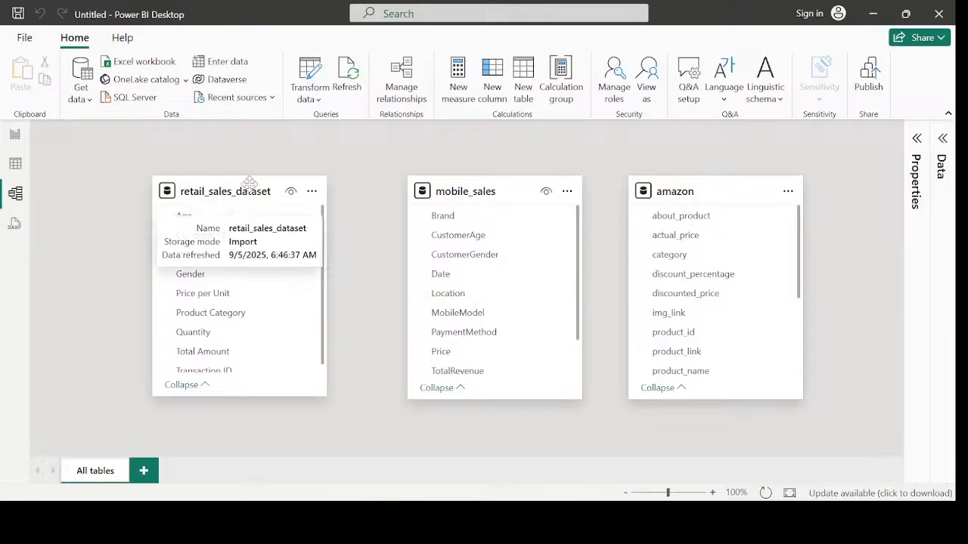
drag(253, 188, 224, 183)
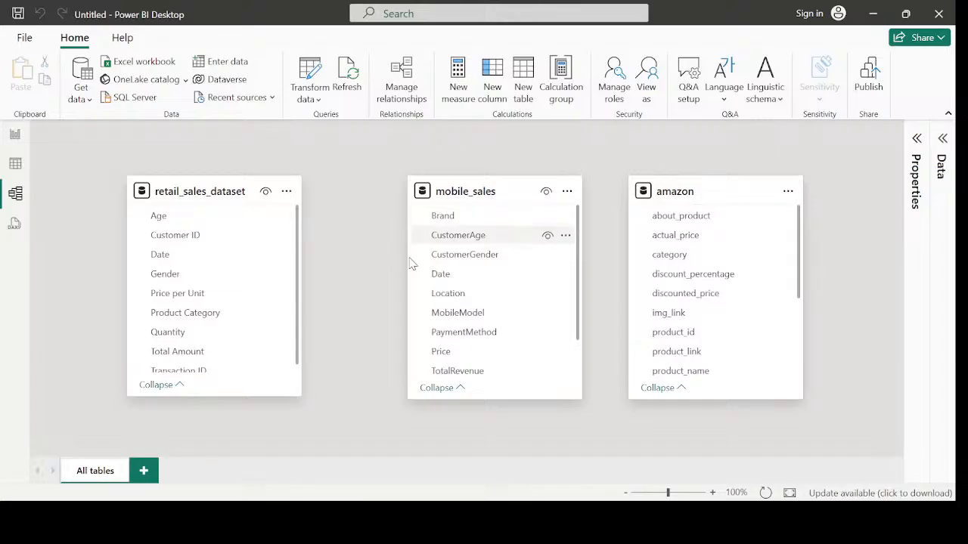
drag(511, 194, 482, 190)
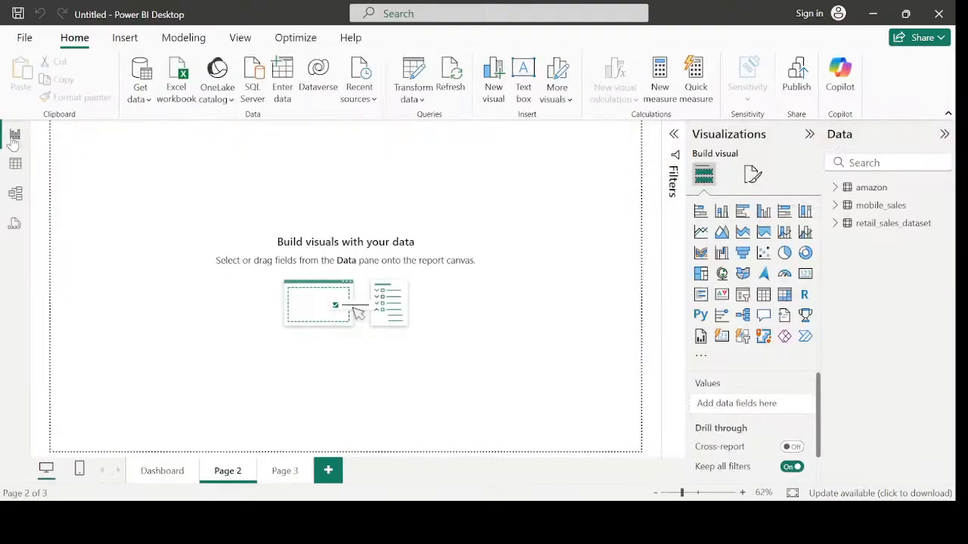
- In Report view, add an enlarged, empty clustered bar chart to Page 2 and expand the mobile_sales fields
click(14, 138)
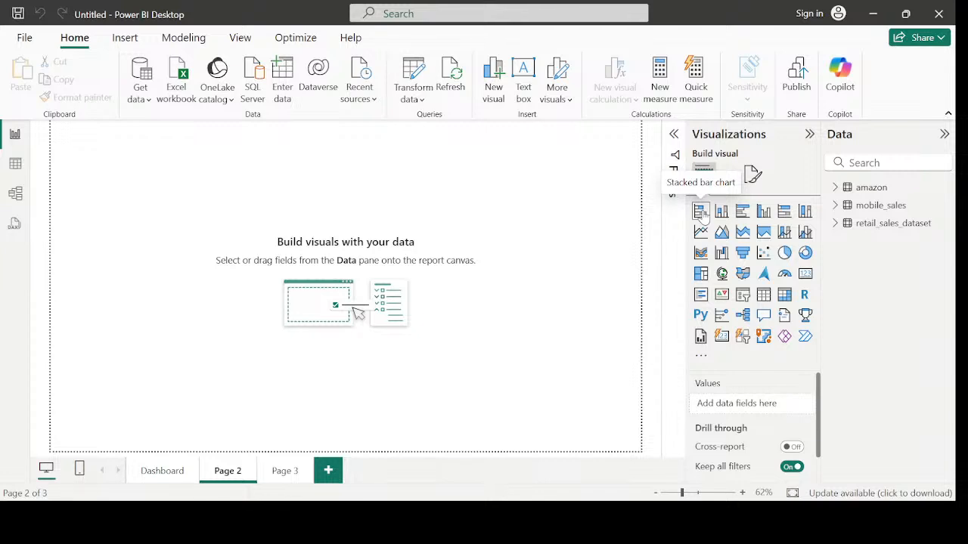
click(742, 213)
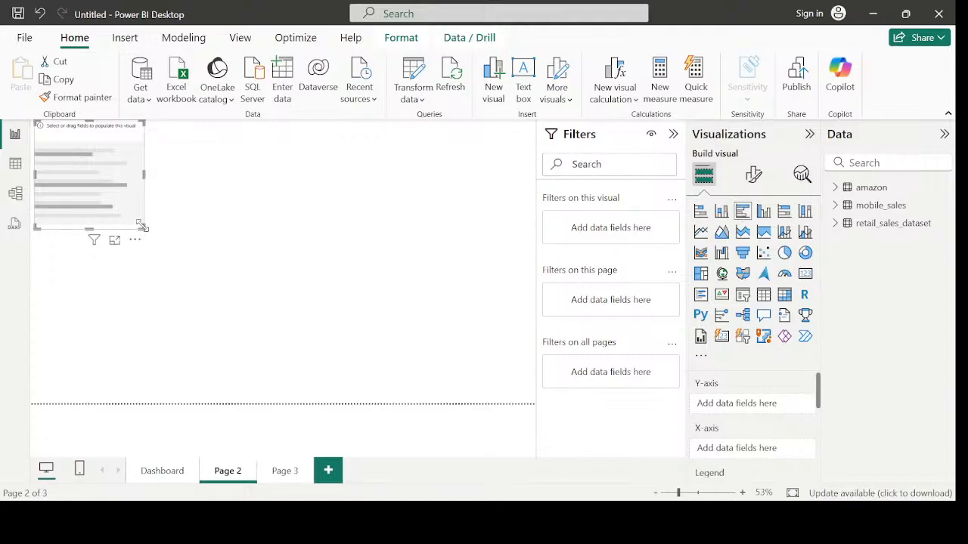
drag(143, 227, 256, 292)
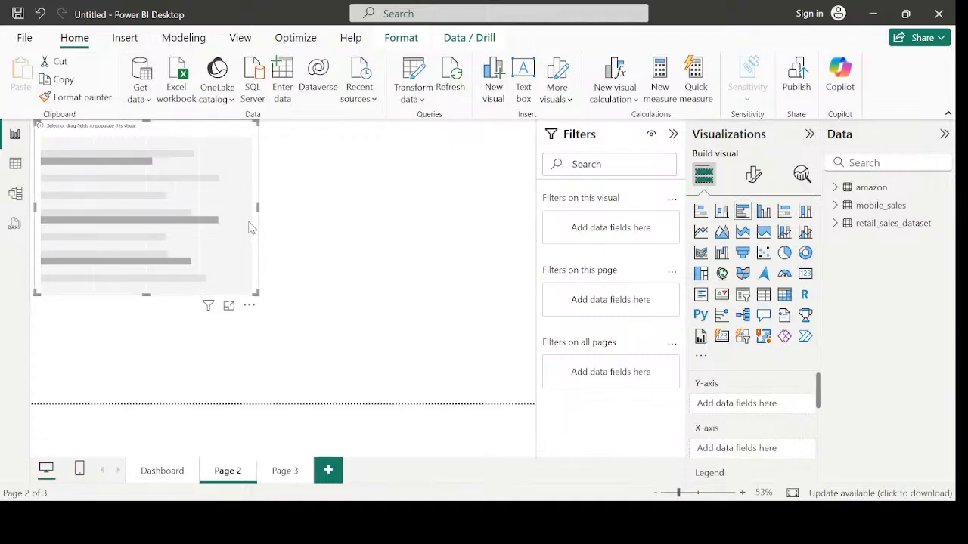
click(357, 266)
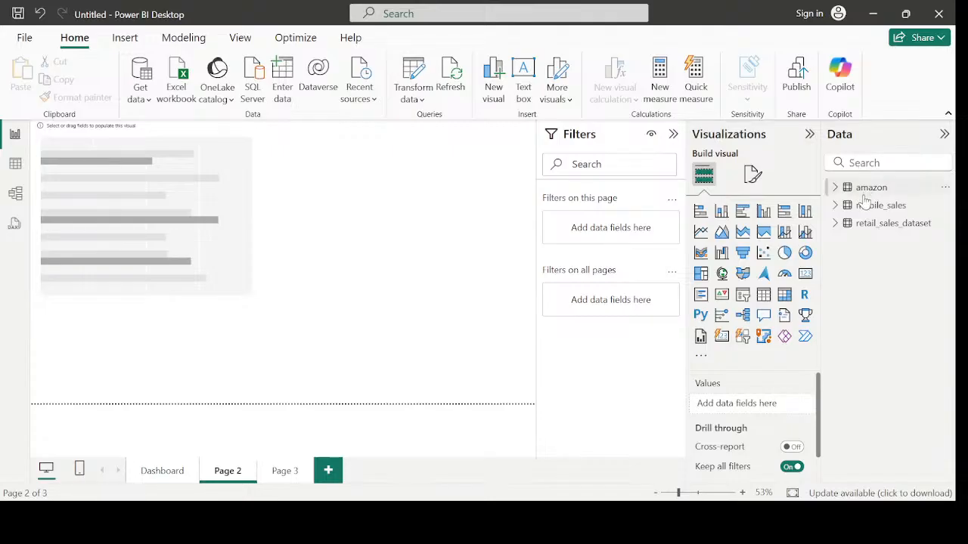
click(847, 212)
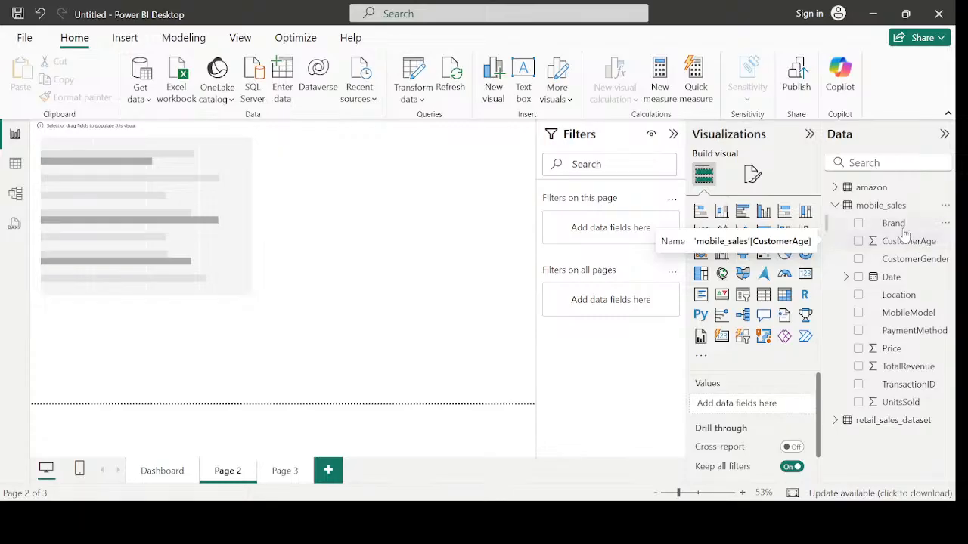
- With no visual selected, create a table visual from Brand and TotalRevenue and place it beside the empty bar chart
click(859, 224)
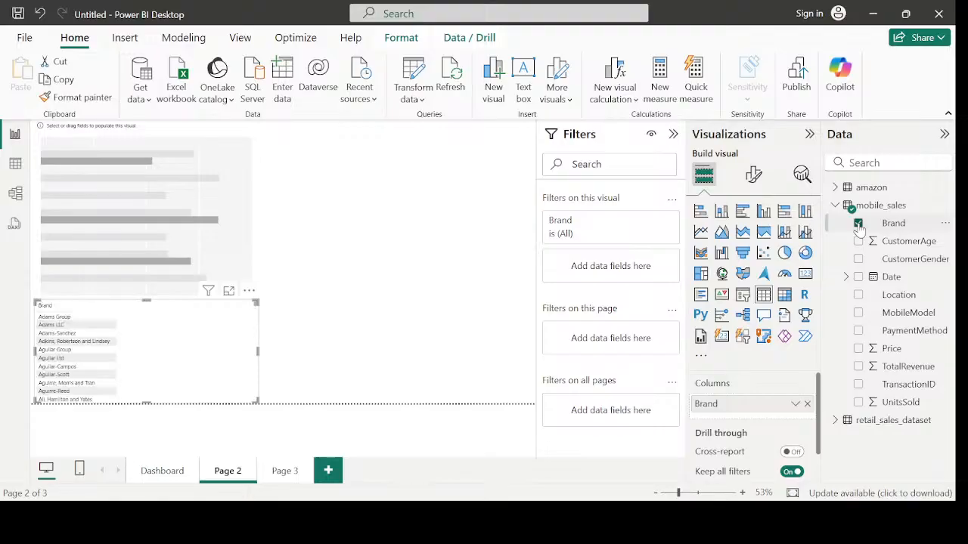
click(859, 366)
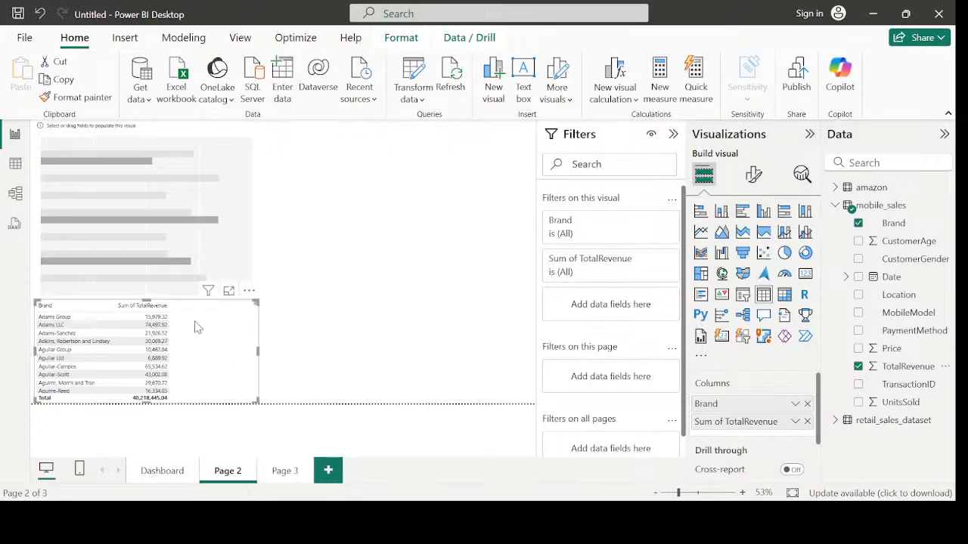
drag(199, 328, 434, 214)
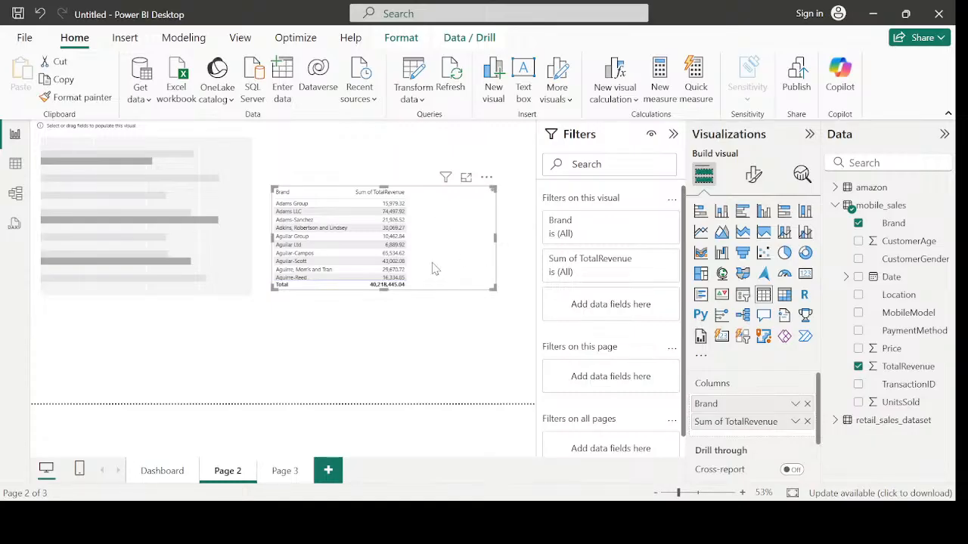
- Undo the separate Brand and TotalRevenue table visual, including its move, leaving only the empty bar chart on the page
key(ctrl+z)
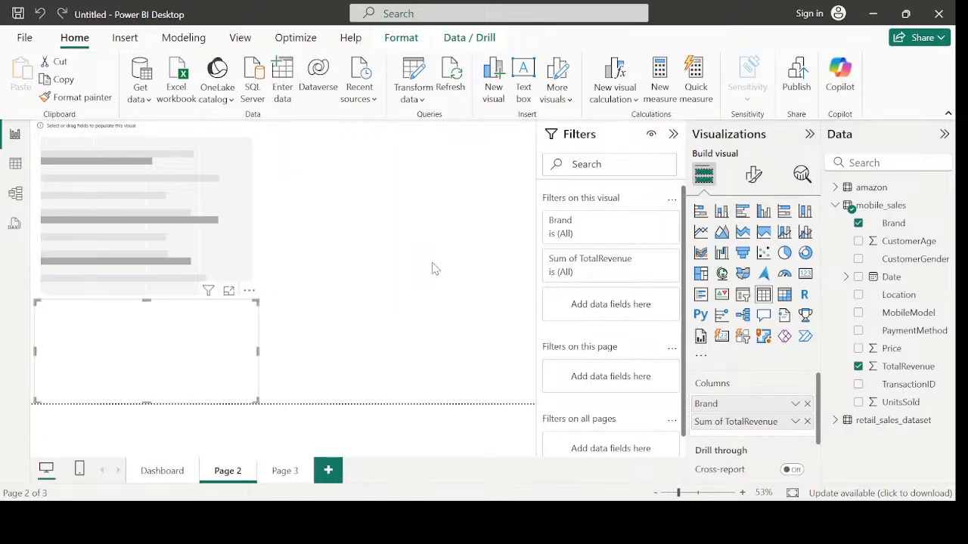
key(ctrl+z)
key(ctrl+z)
key(ctrl+z)
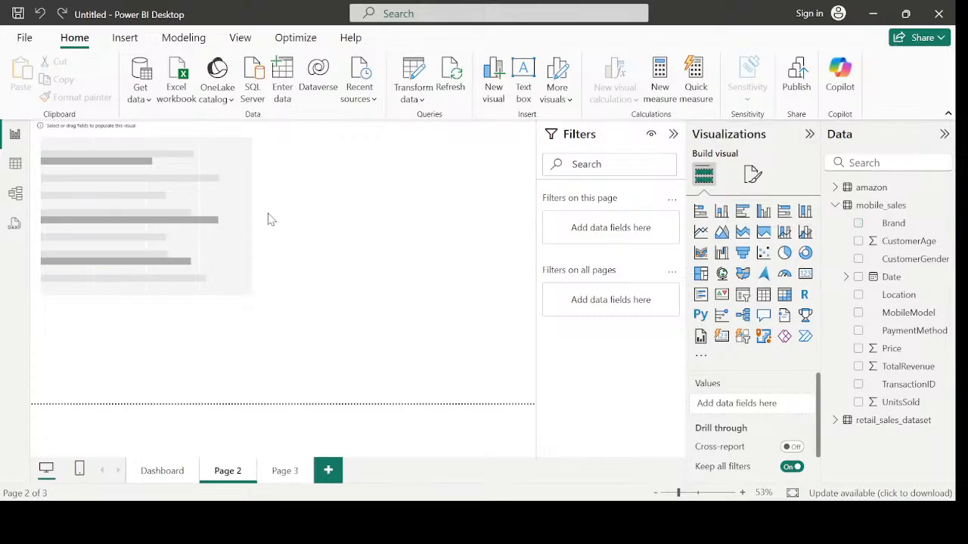
- Populate the empty clustered bar chart with Brand on the Y-axis and the sum of TotalRevenue on the X-axis
click(234, 197)
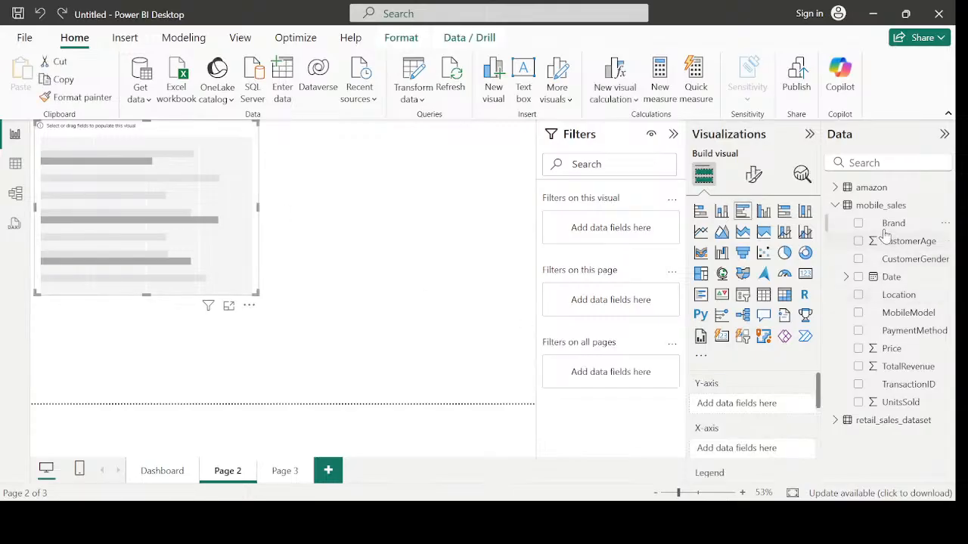
click(858, 225)
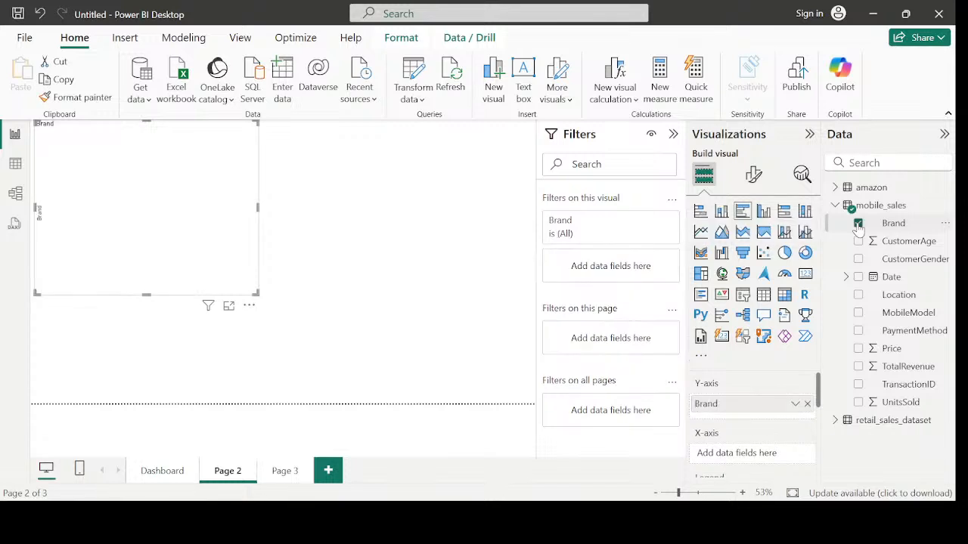
click(859, 368)
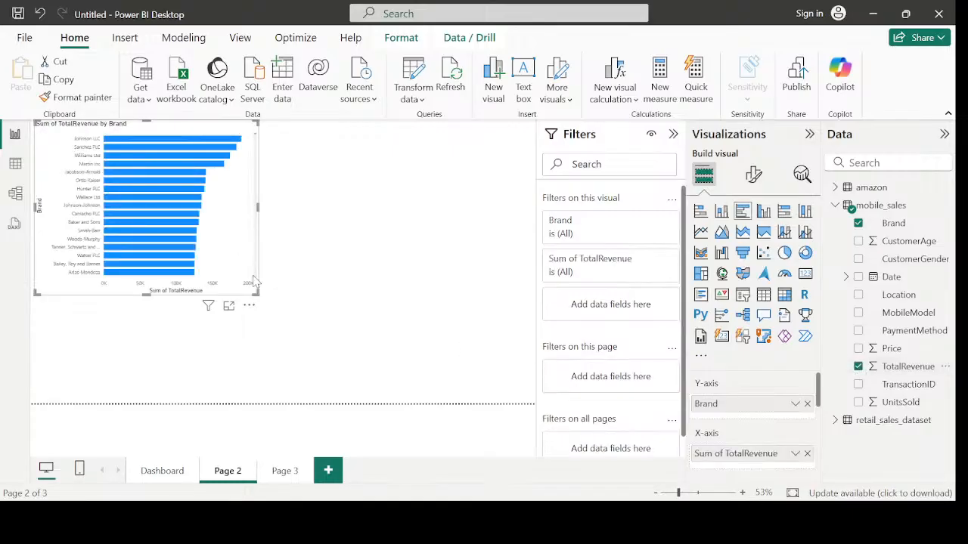
- Enlarge the TotalRevenue by Brand chart, offset it slightly from the page's upper-left corner, and trim its size a little
drag(259, 295, 369, 346)
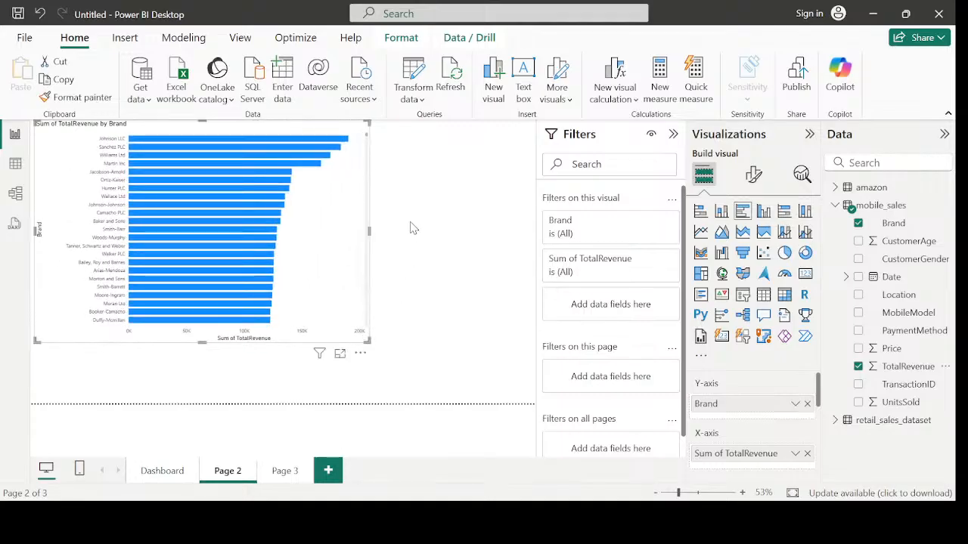
mouse_move(295, 133)
mouse_down()
mouse_move(295, 144)
mouse_move(308, 146)
mouse_up()
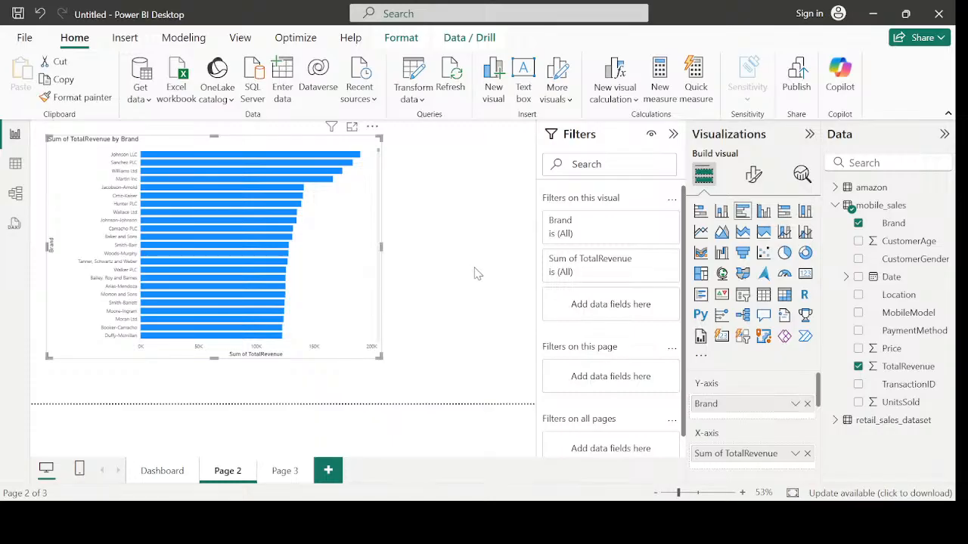
mouse_move(380, 357)
mouse_down()
mouse_move(340, 344)
mouse_move(364, 358)
mouse_up()
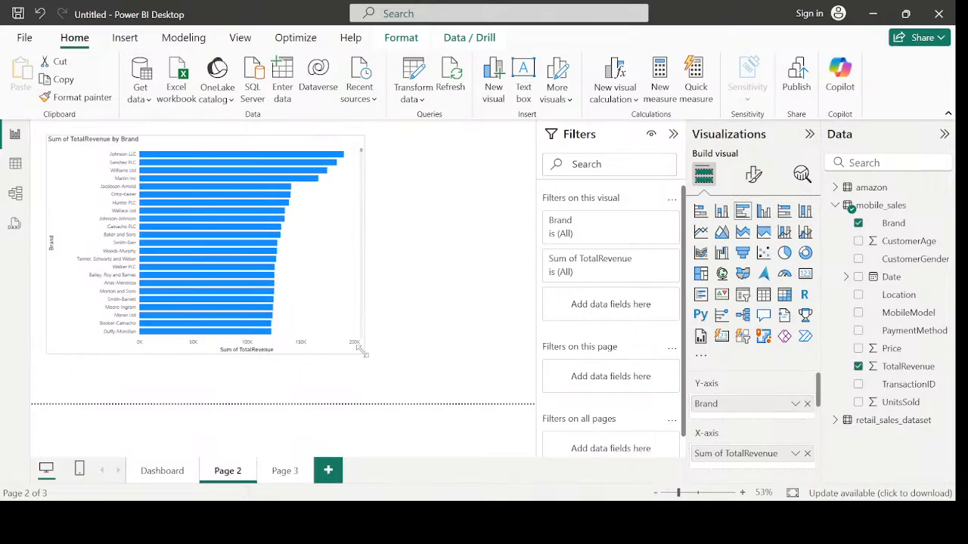
click(436, 350)
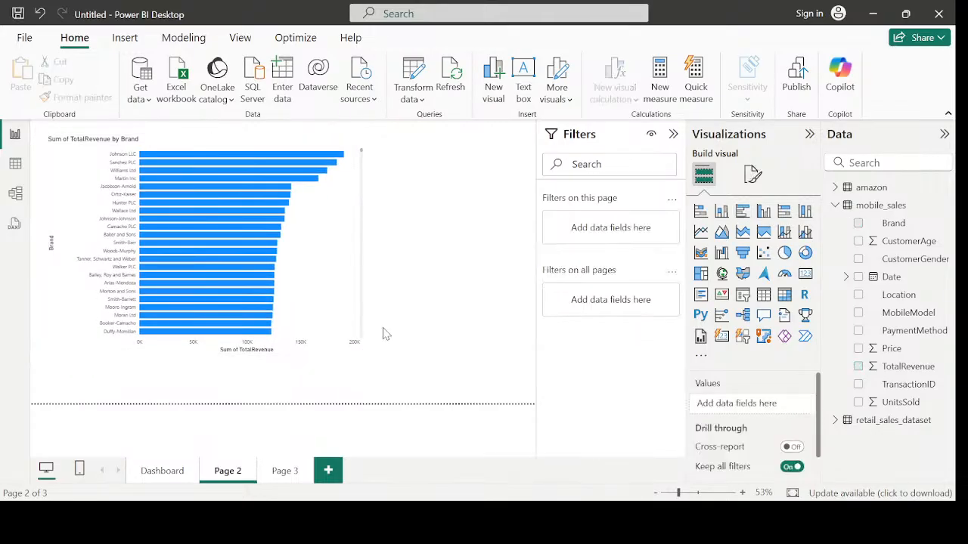
click(337, 316)
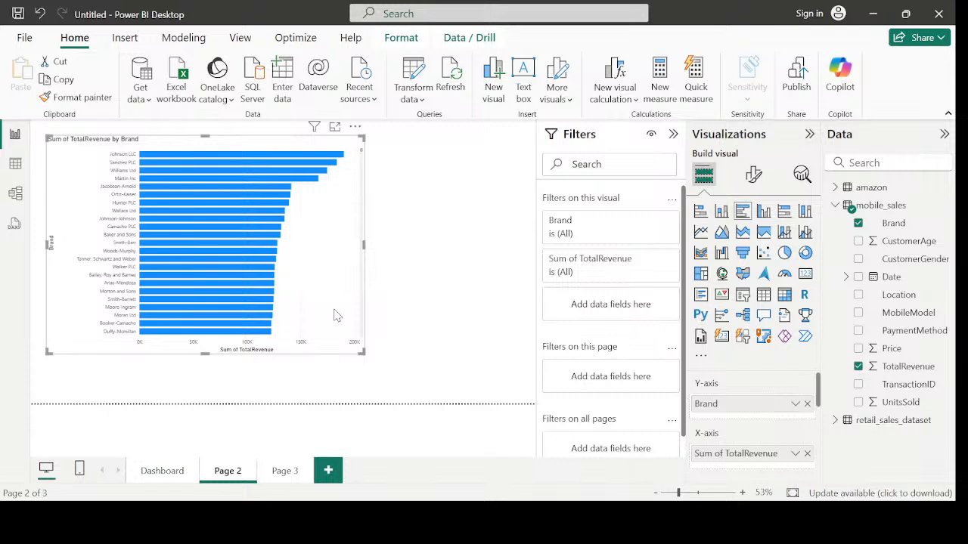
- Examine the TotalRevenue by Brand bar chart in focus mode with the Filters pane collapsed, and return to the report page
click(335, 128)
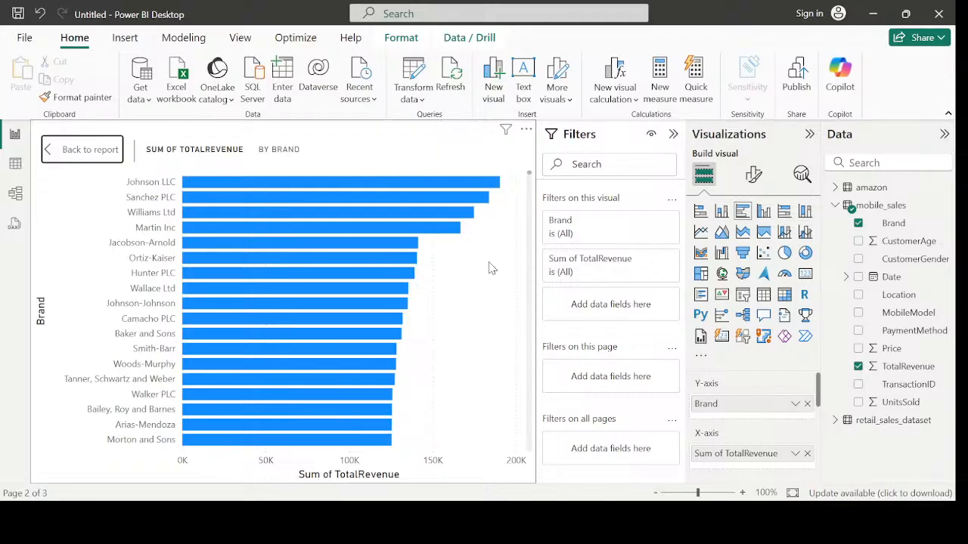
click(673, 134)
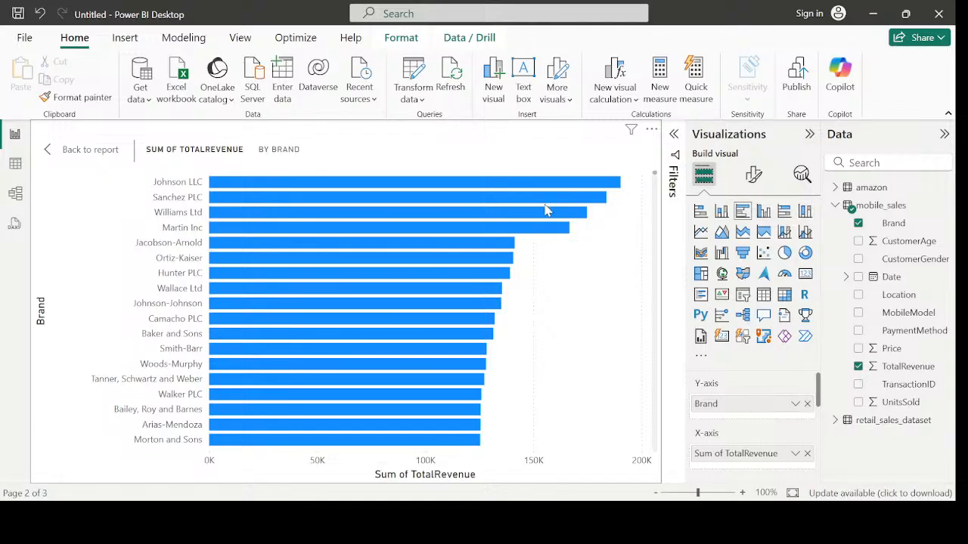
scroll(525, 341, down, 5)
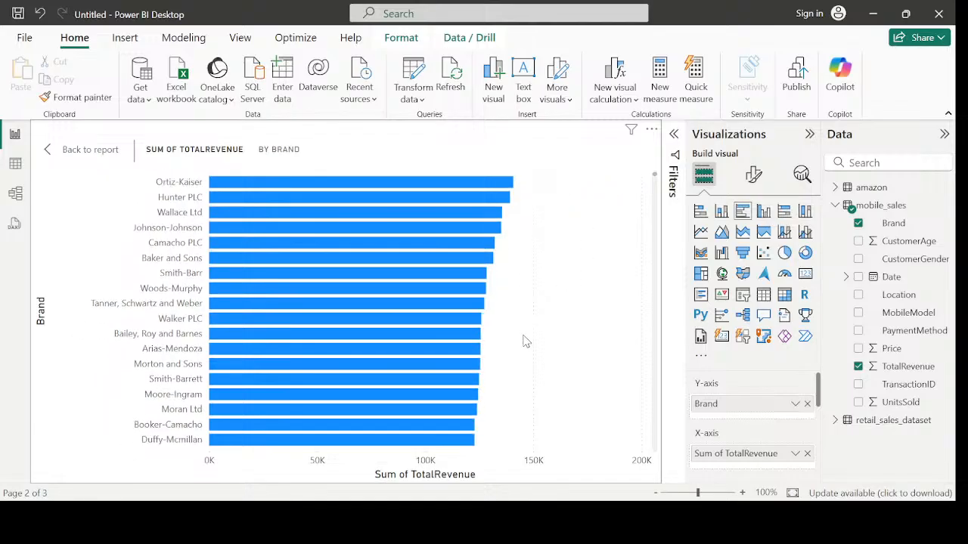
scroll(525, 341, up, 5)
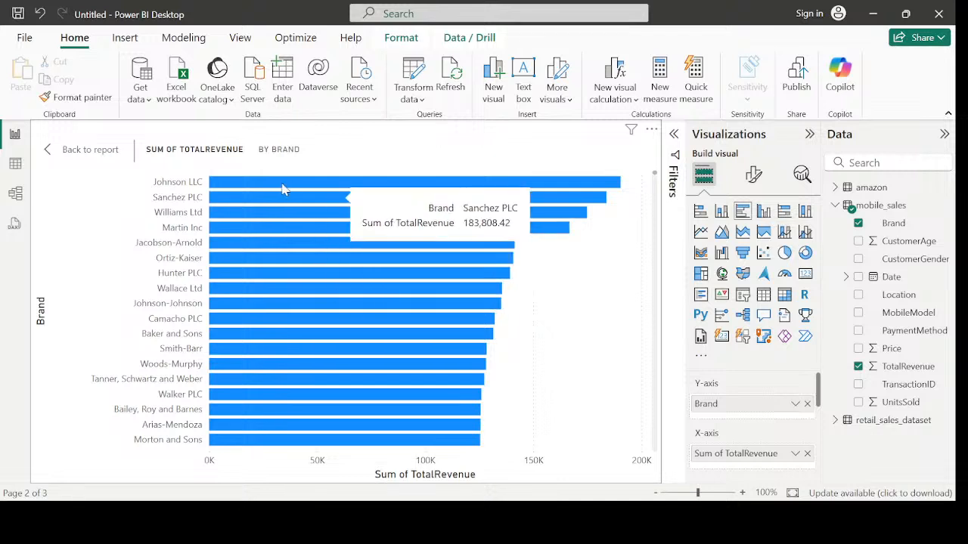
click(83, 155)
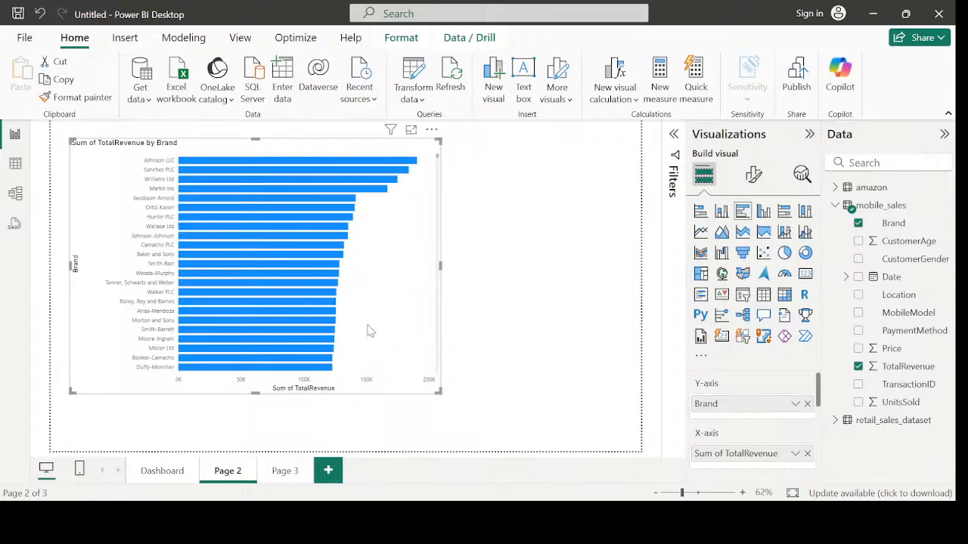
- Try the TotalRevenue by Brand visual as a line, area, stacked area, and line and stacked column chart
click(533, 337)
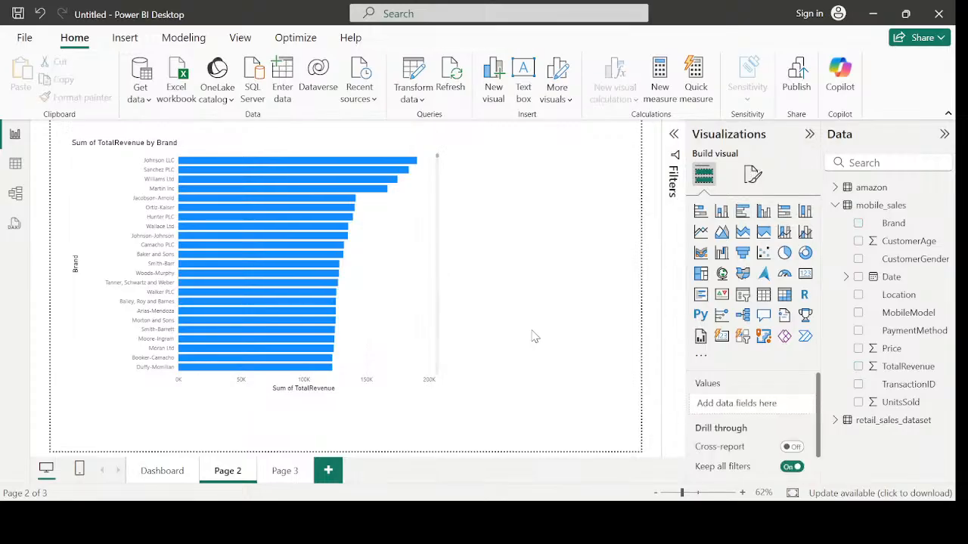
click(371, 294)
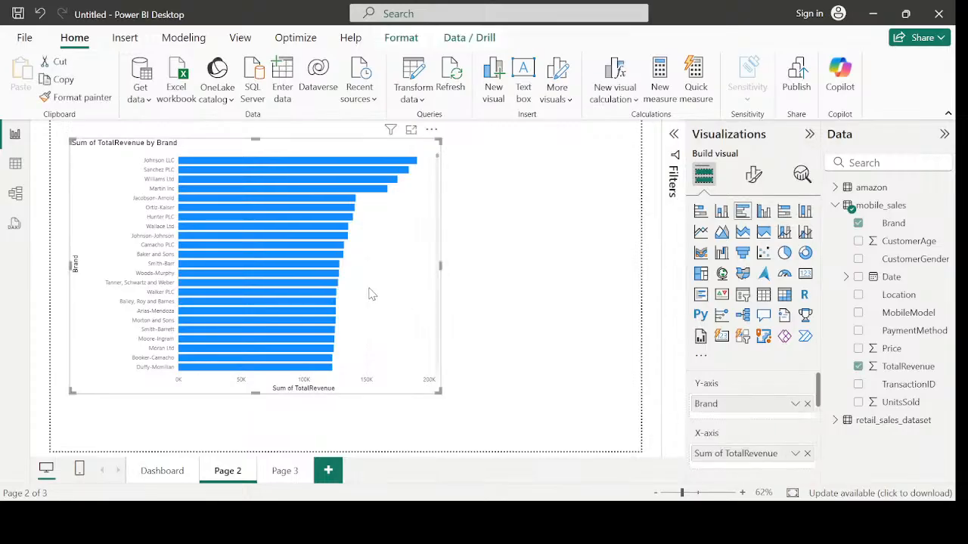
click(701, 233)
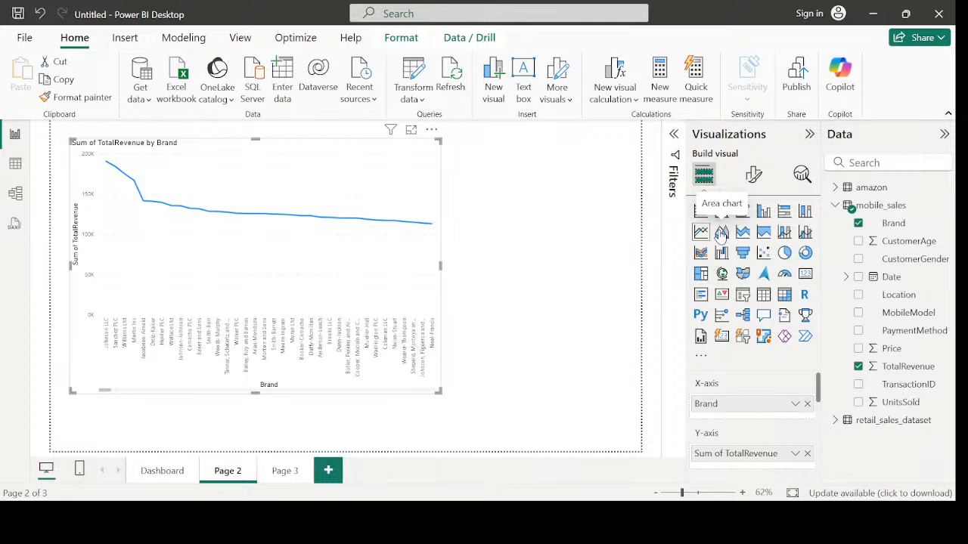
click(721, 234)
click(743, 232)
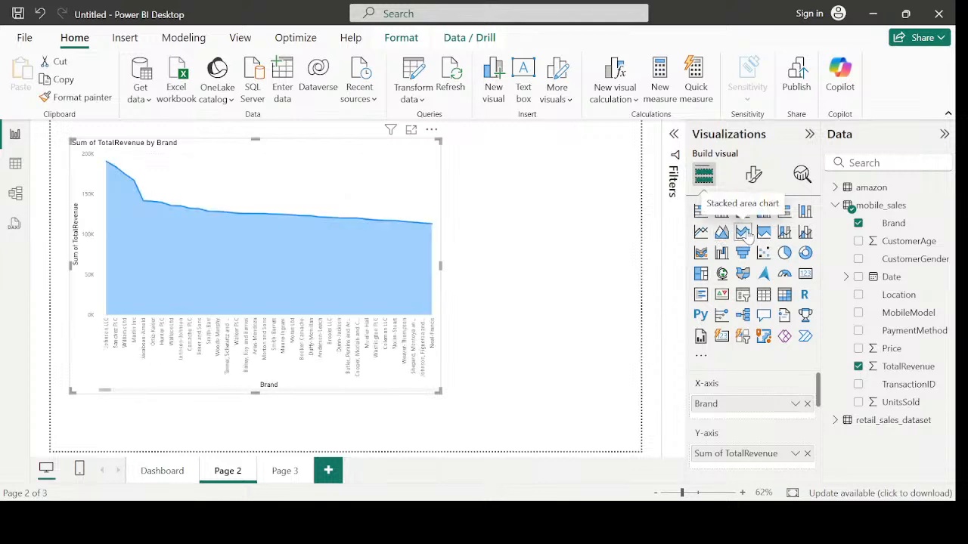
click(786, 233)
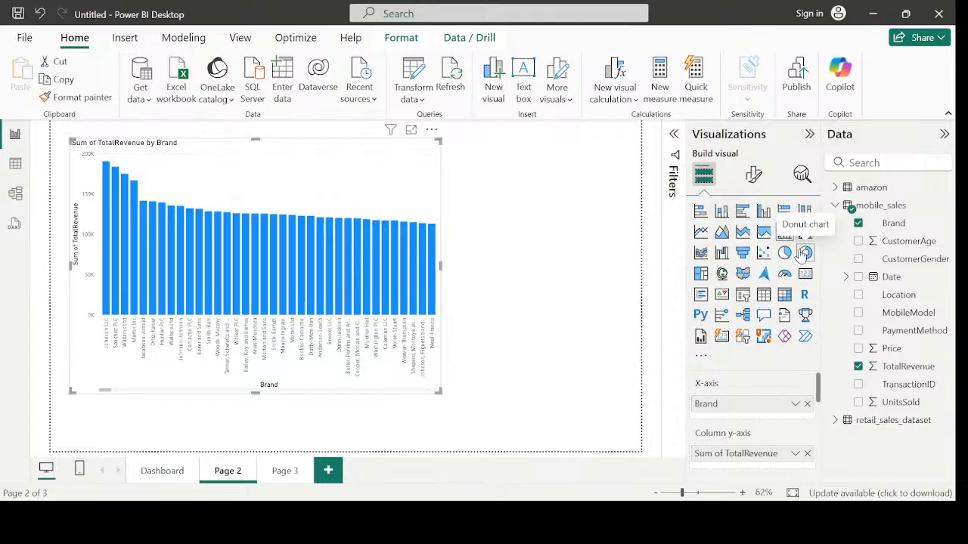
- Convert the TotalRevenue by Brand visual to a donut chart, comparing it with the pie chart version
click(805, 254)
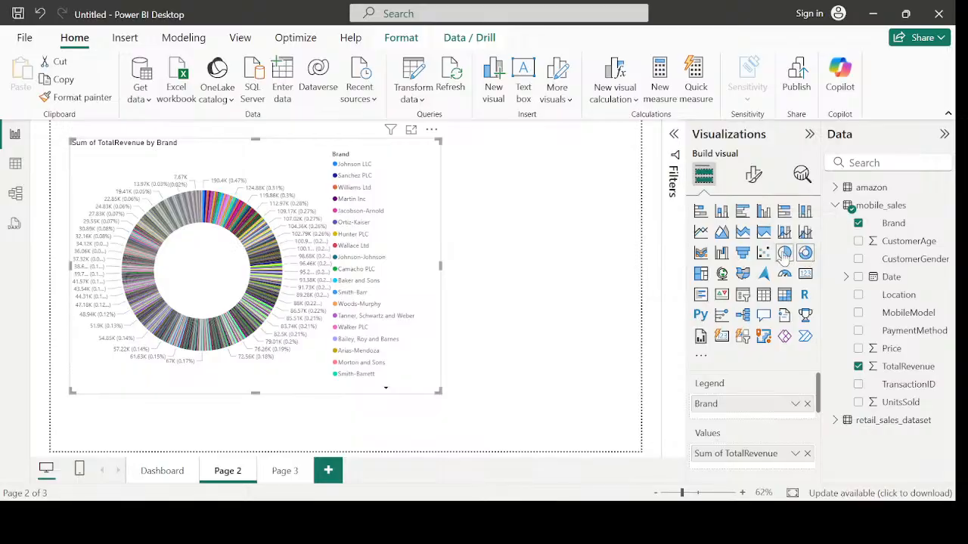
click(783, 254)
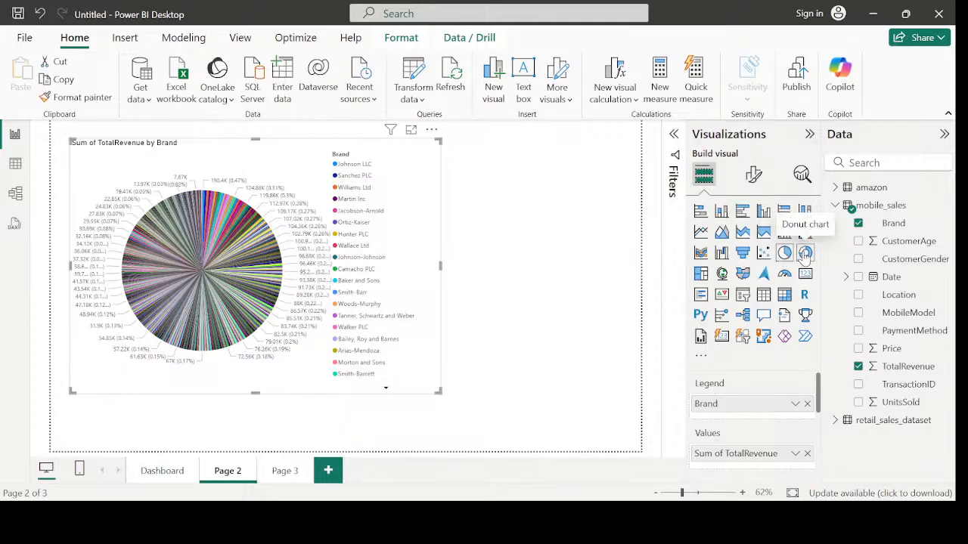
click(804, 254)
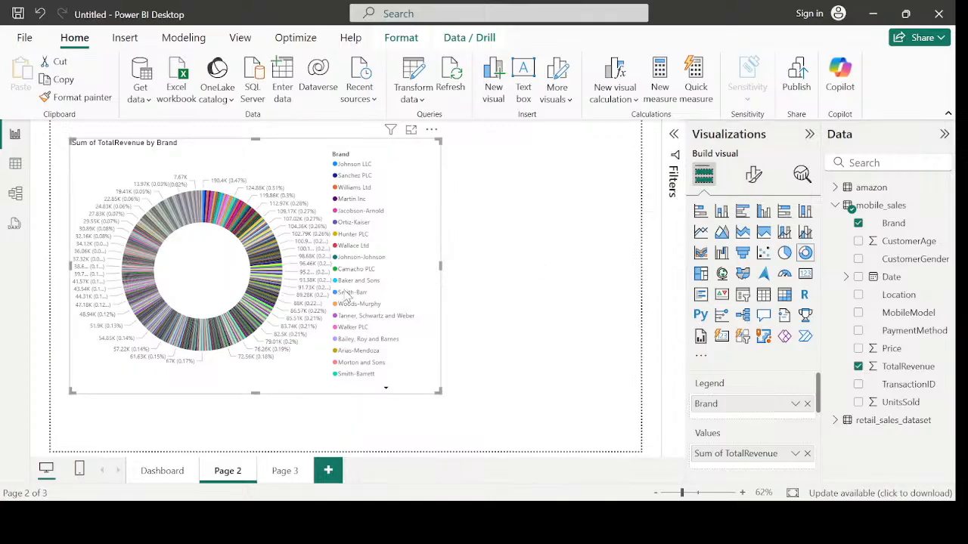
- Examine the donut chart in focus mode, select one of its slices, and return to the report page
click(412, 131)
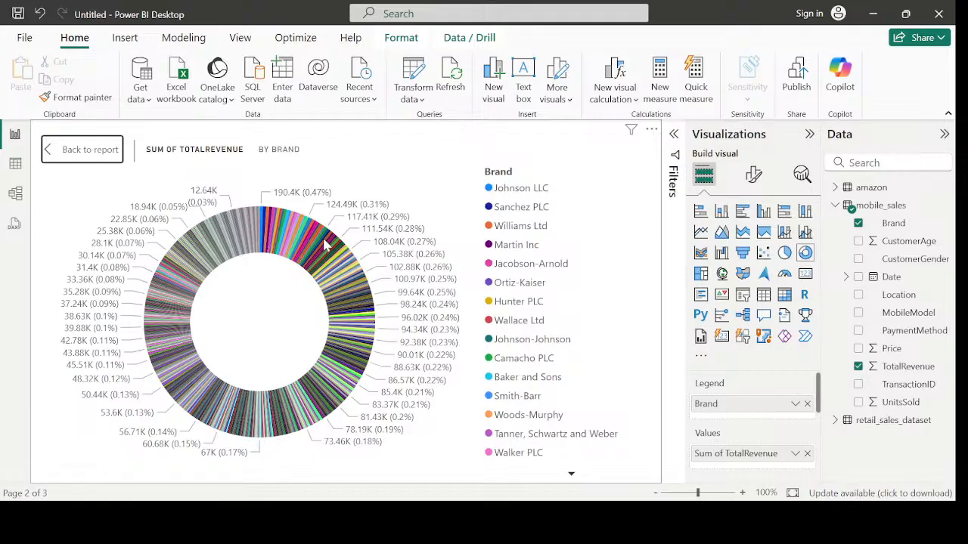
mouse_move(325, 244)
click(223, 252)
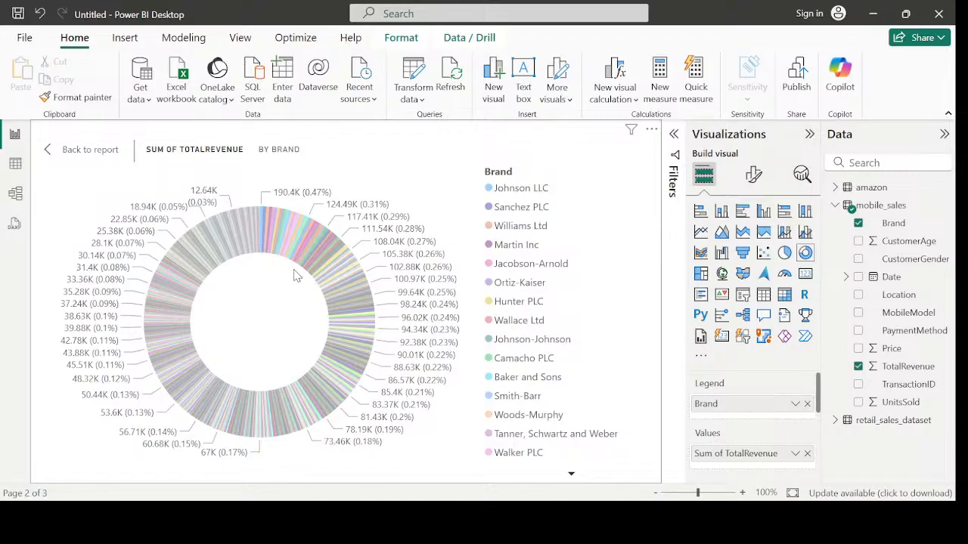
click(90, 150)
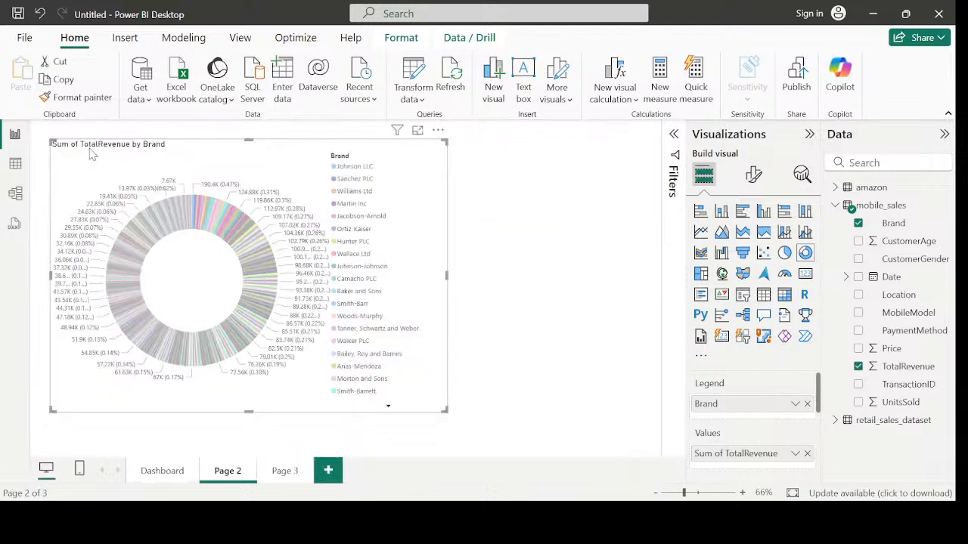
click(533, 263)
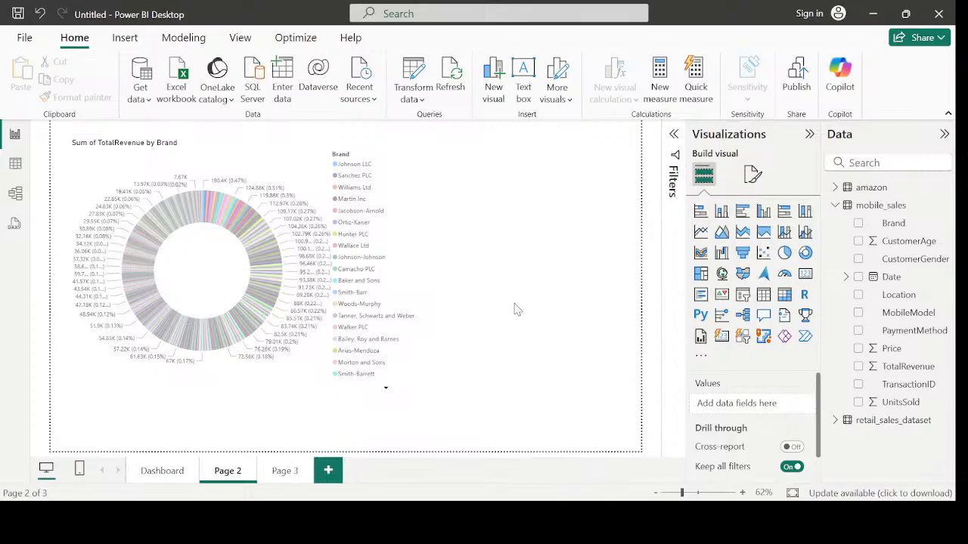
click(385, 388)
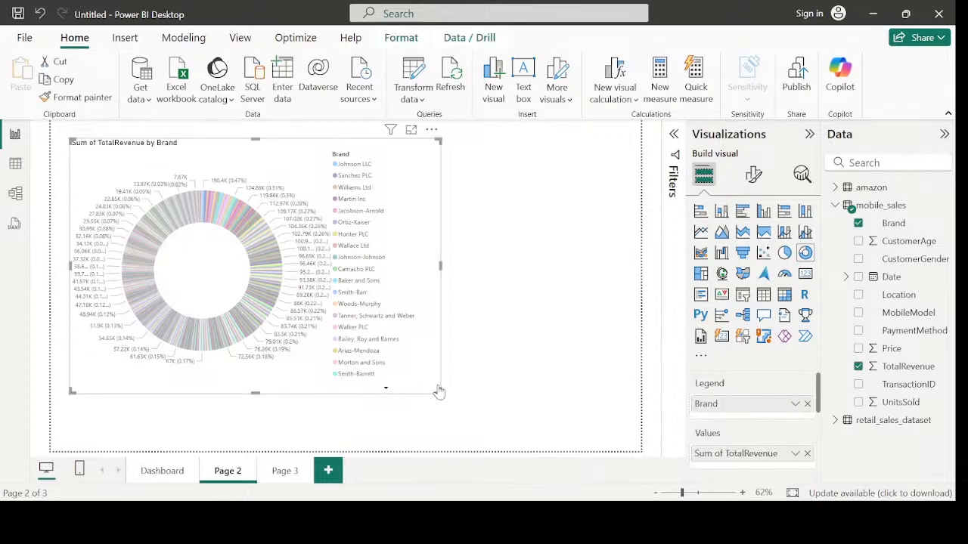
click(572, 382)
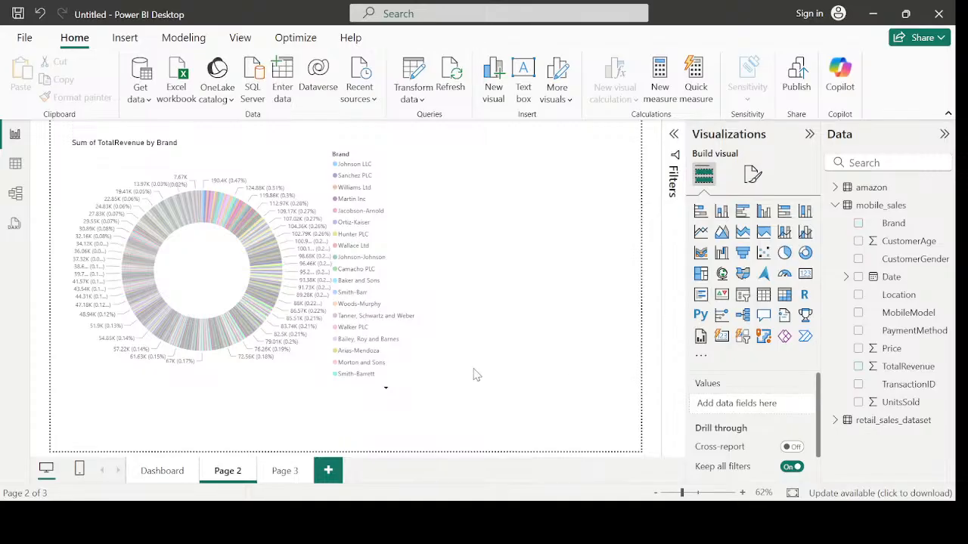
click(383, 366)
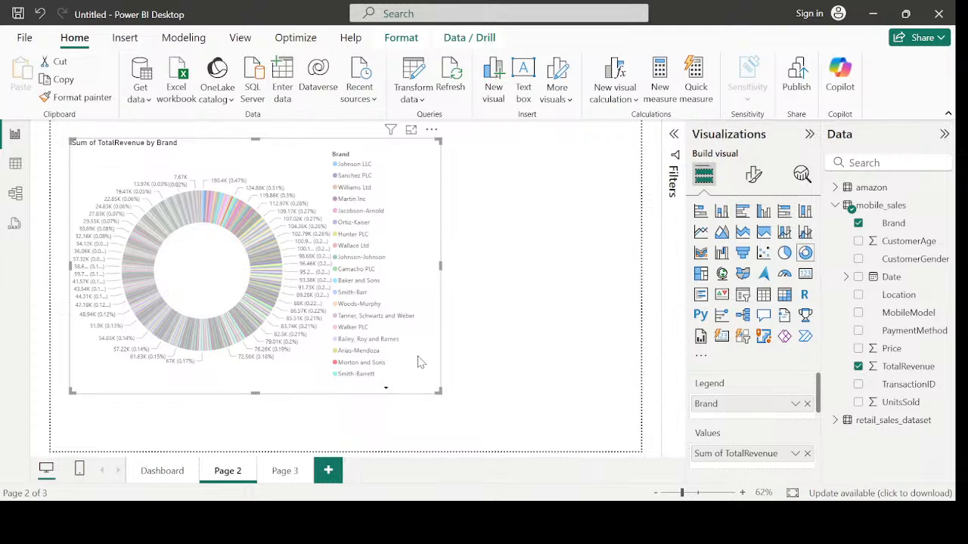